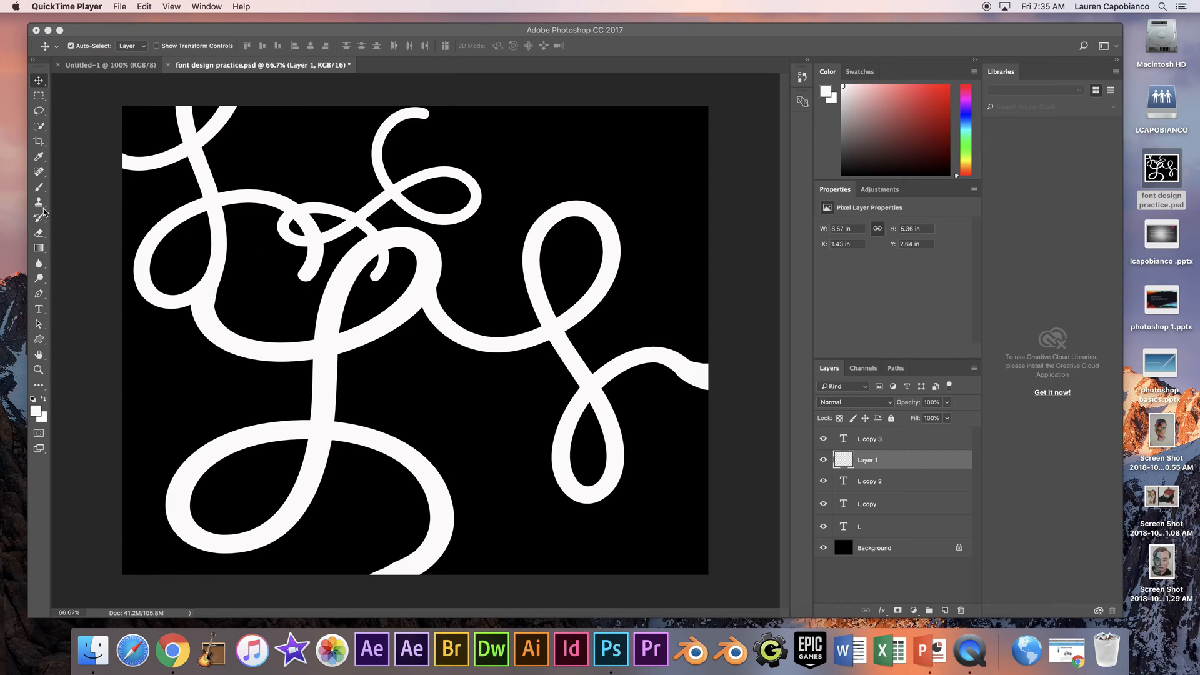
# - Paint a red diagonal stroke across the lettering on Layer 1 with the Brush, and undo it
pyautogui.click(44, 191)
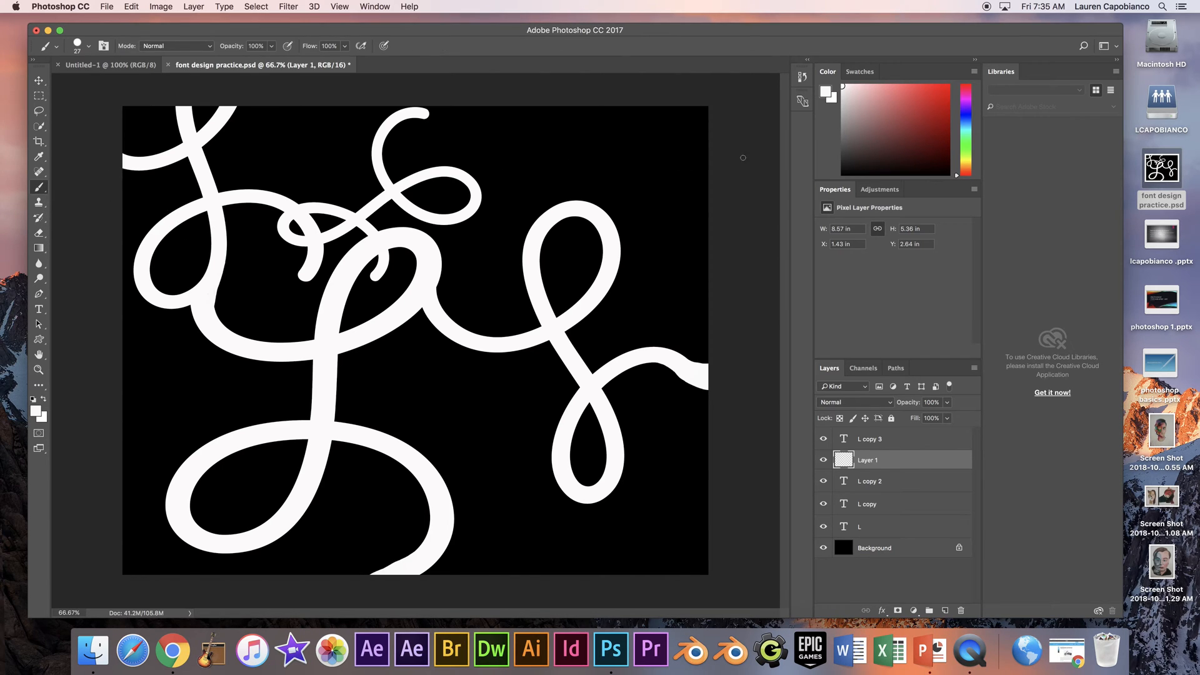
pyautogui.click(947, 87)
pyautogui.keyDown('shift'); pyautogui.click(590, 237); pyautogui.keyUp('shift')
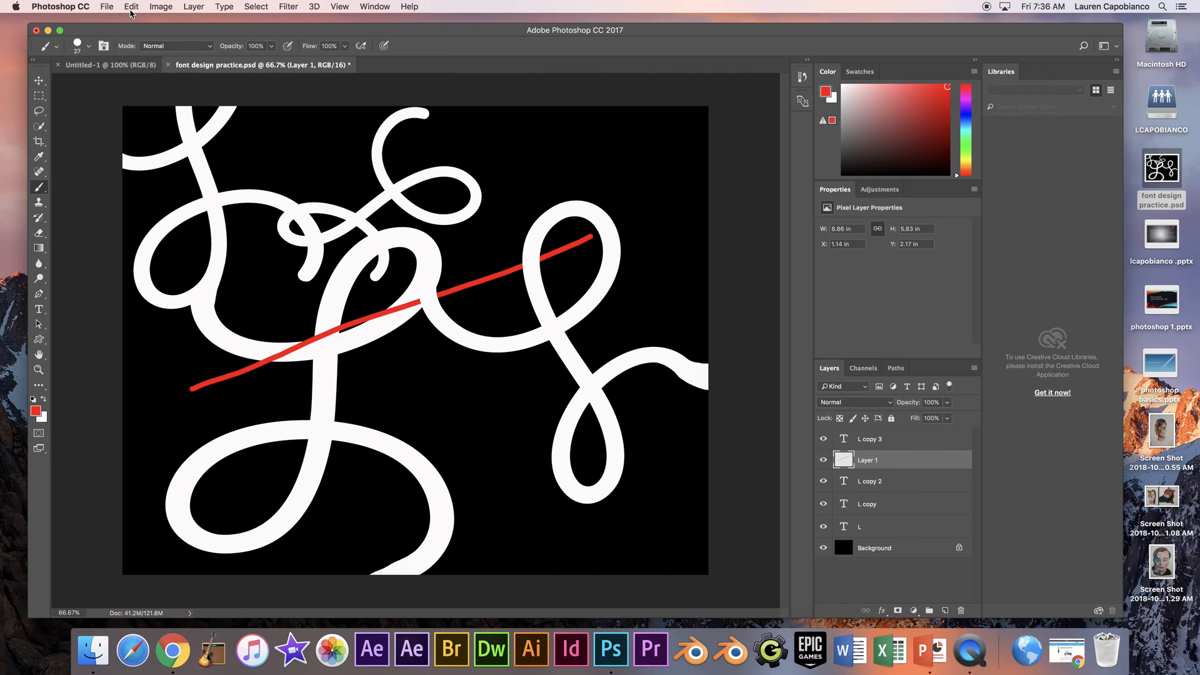
pyautogui.click(132, 7)
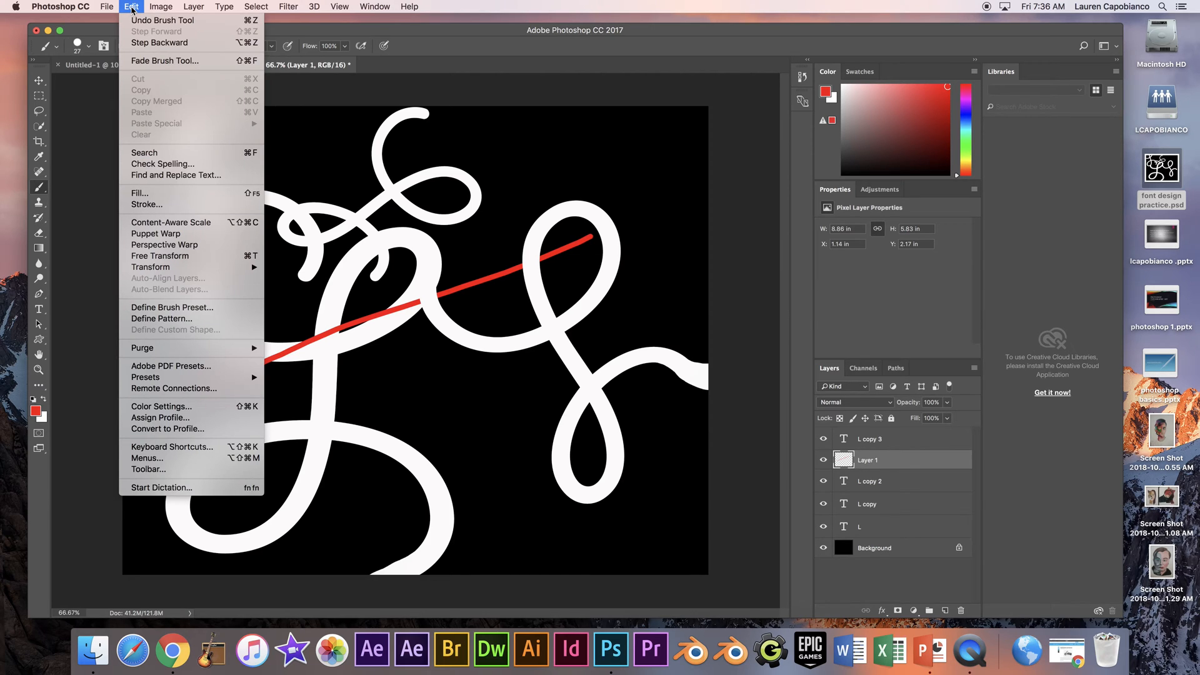
pyautogui.click(138, 21)
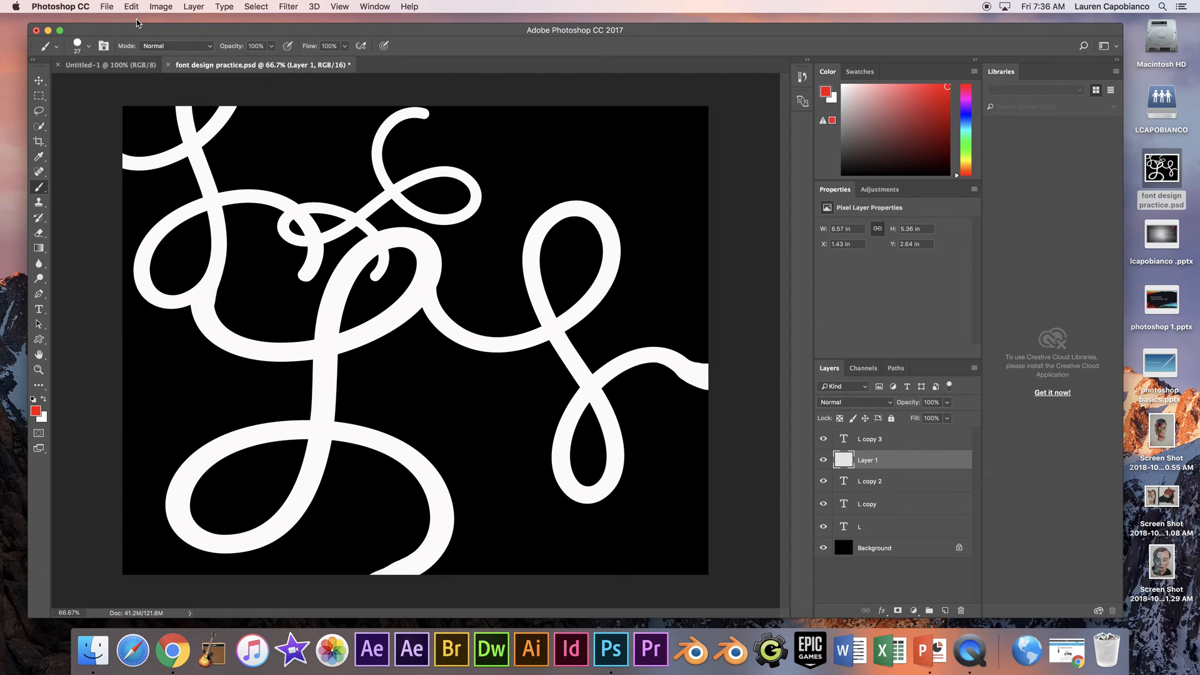
# - Paint another red diagonal stroke over the lettering on Layer 1, and step backward to remove it
pyautogui.moveTo(188, 367); pyautogui.dragTo(491, 263)
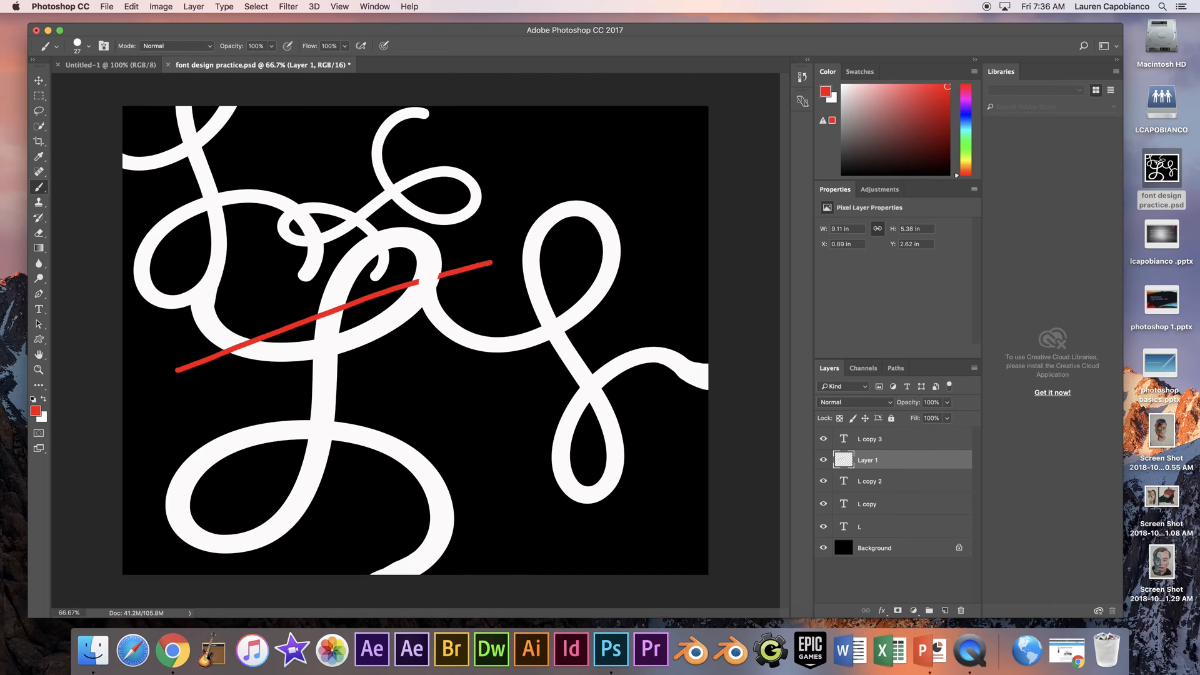
pyautogui.click(134, 7)
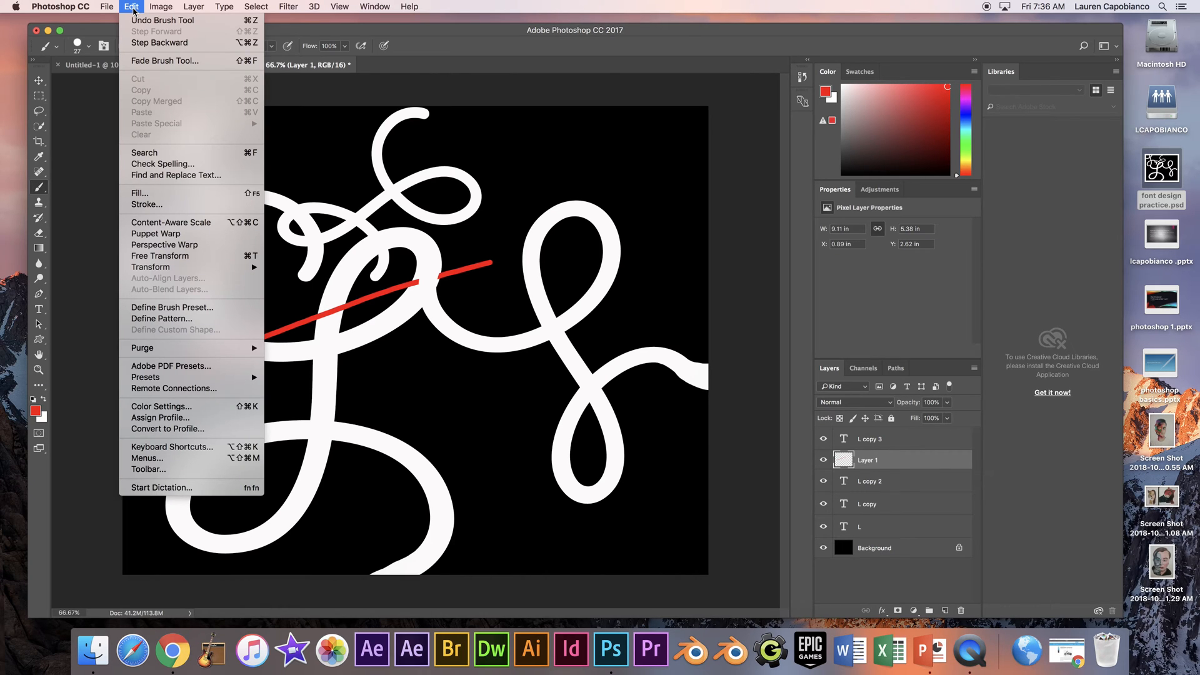
pyautogui.click(158, 43)
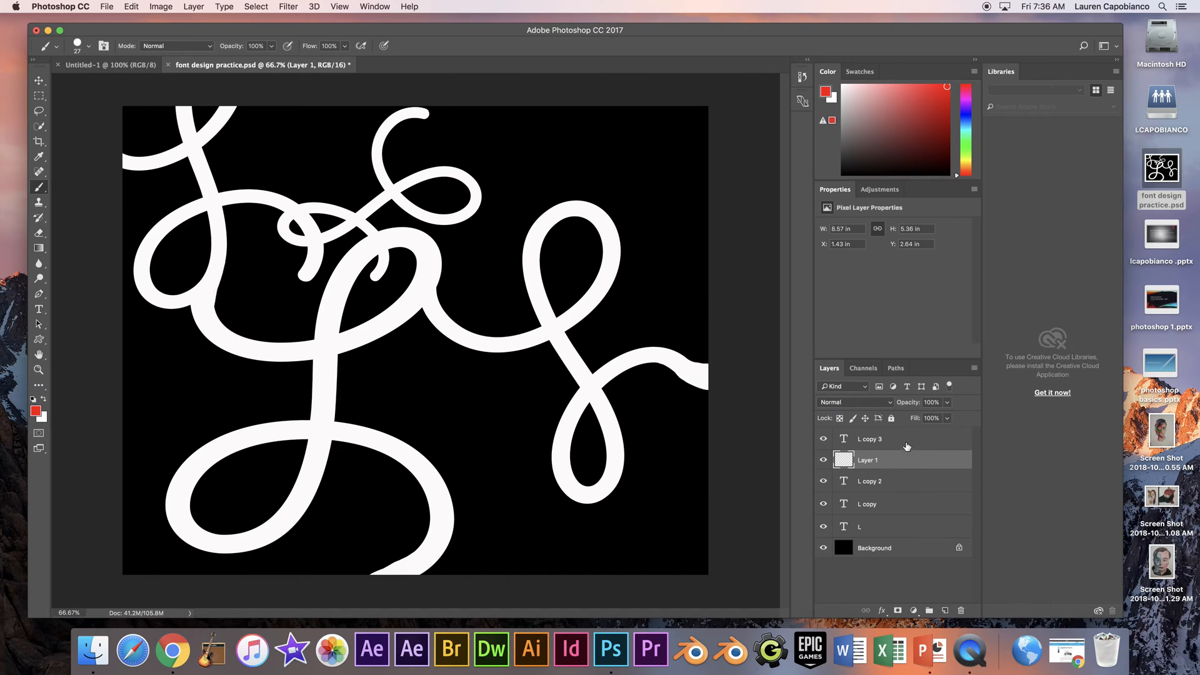
# - Paint a red zigzag across the lower half of the lettering on Layer 1
pyautogui.click(910, 447)
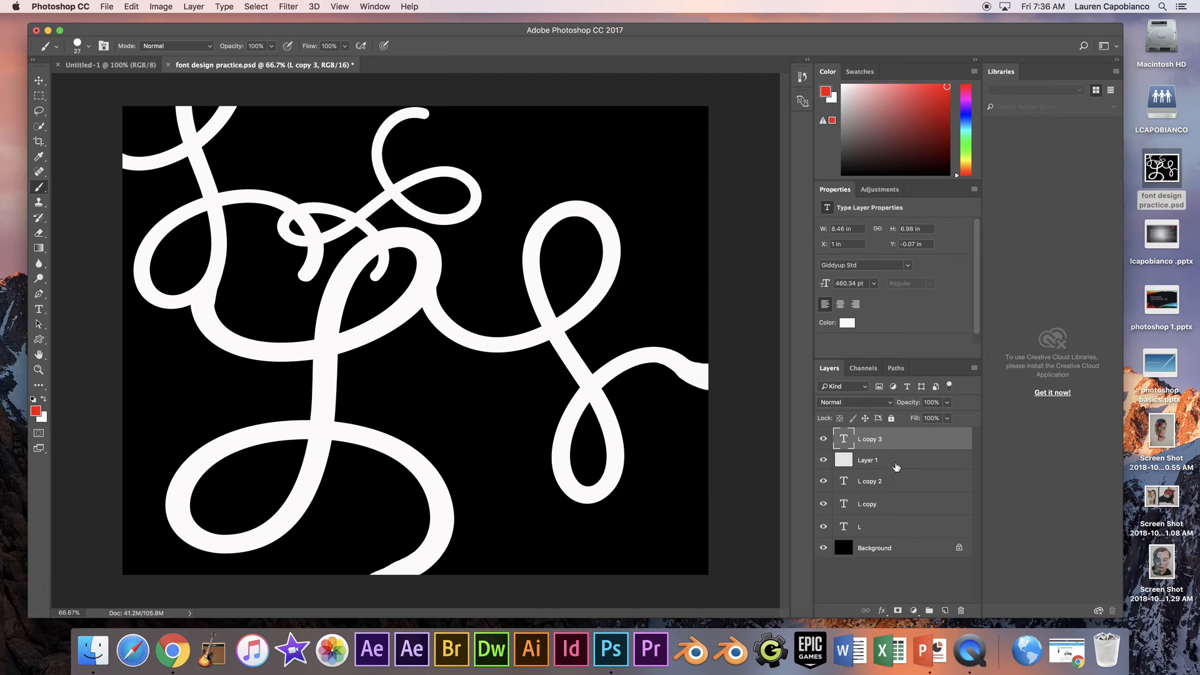
pyautogui.click(898, 463)
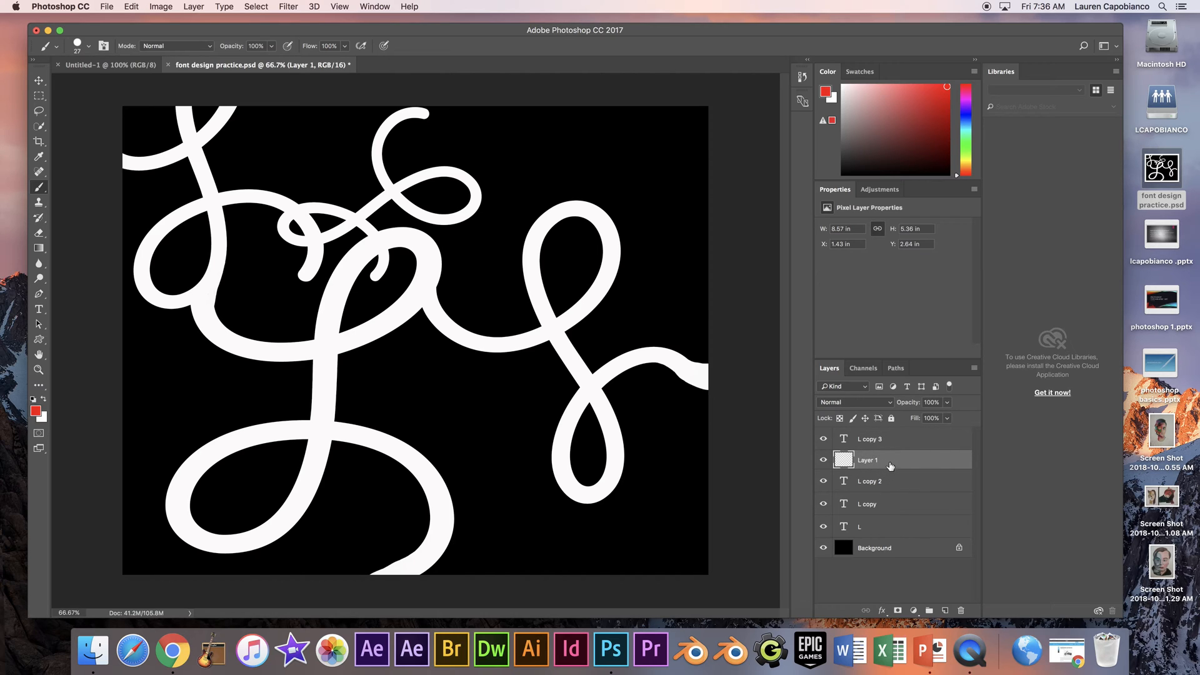
pyautogui.moveTo(227, 402)
pyautogui.mouseDown()
pyautogui.moveTo(315, 346)
pyautogui.moveTo(407, 396)
pyautogui.moveTo(496, 407)
pyautogui.moveTo(548, 461)
pyautogui.moveTo(640, 477)
pyautogui.moveTo(641, 506)
pyautogui.moveTo(663, 510)
pyautogui.moveTo(378, 415)
pyautogui.moveTo(236, 399)
pyautogui.mouseUp()
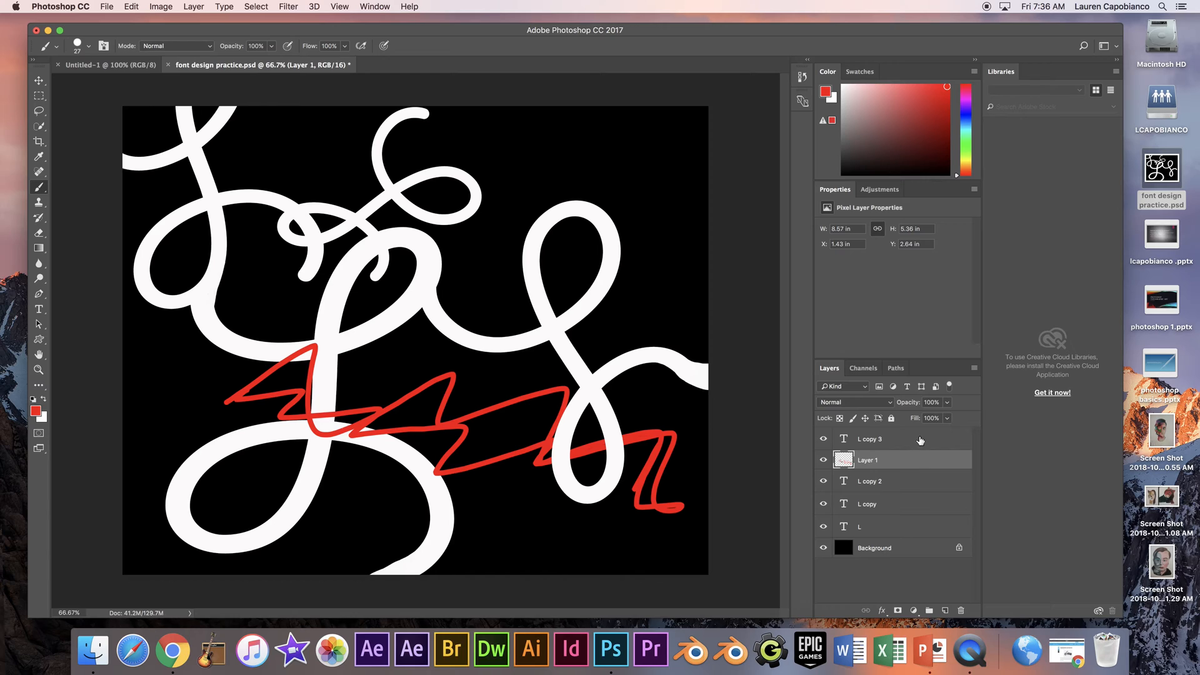
# - Add a new layer above L copy 3 and paint a blue zigzag down the middle of the canvas on it
pyautogui.click(920, 441)
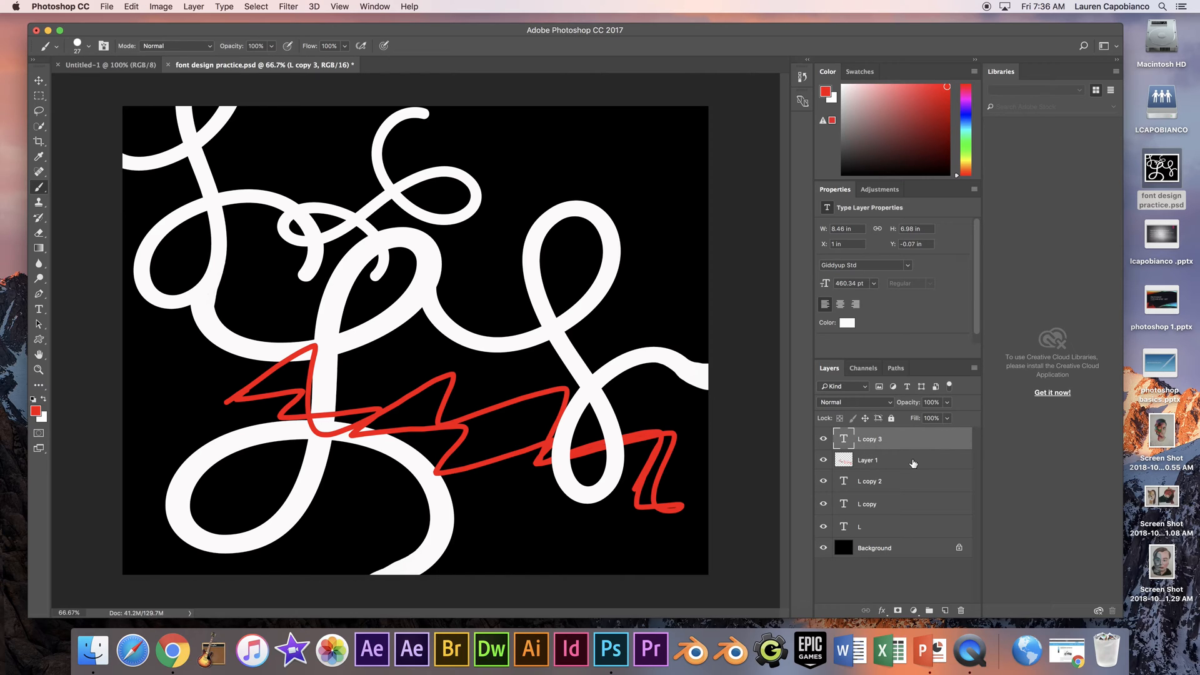
pyautogui.click(945, 610)
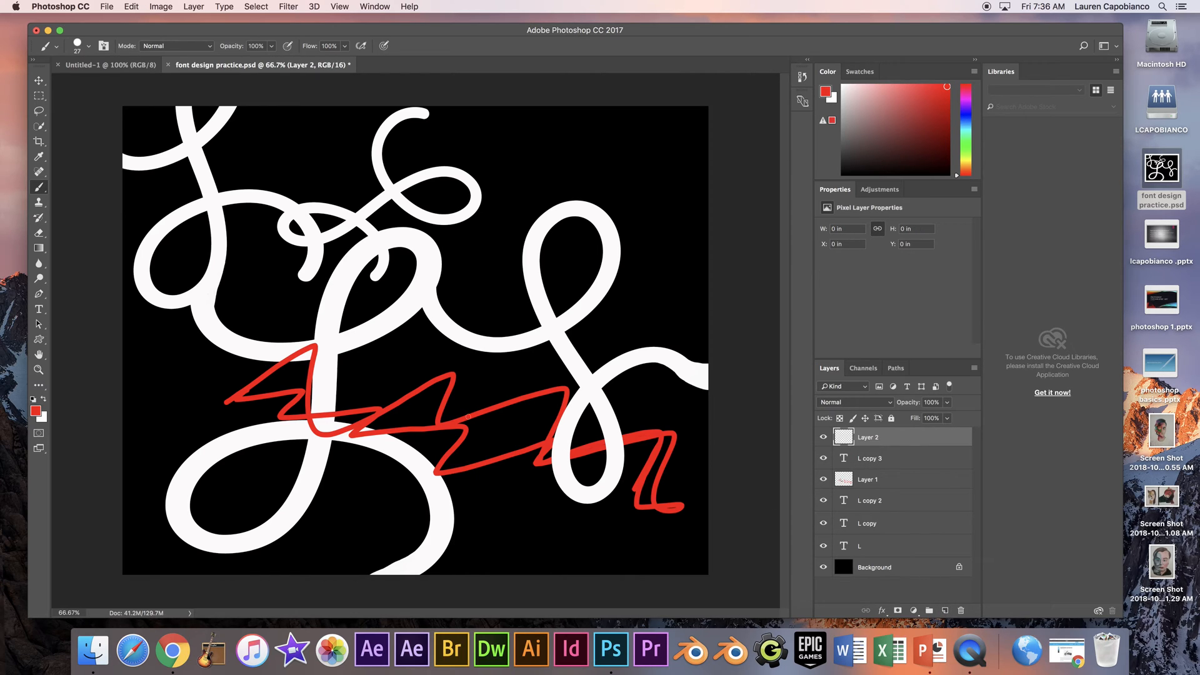
pyautogui.click(965, 123)
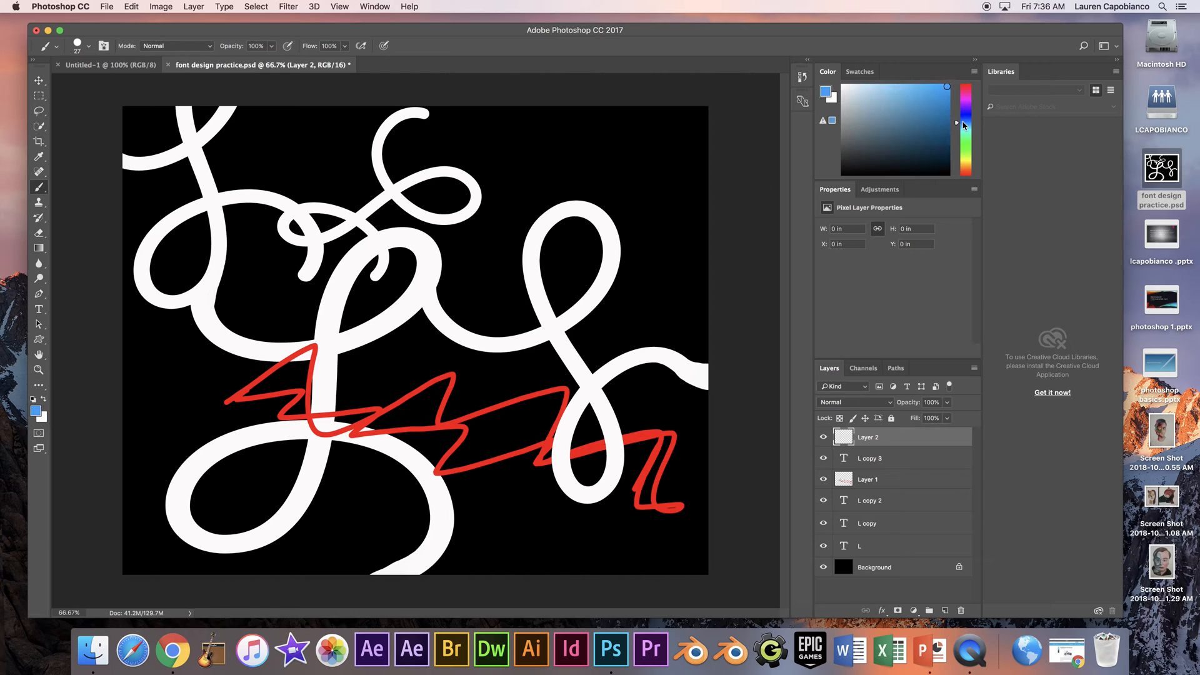
pyautogui.moveTo(296, 181)
pyautogui.mouseDown()
pyautogui.moveTo(338, 181)
pyautogui.moveTo(308, 240)
pyautogui.moveTo(345, 309)
pyautogui.moveTo(427, 356)
pyautogui.moveTo(456, 408)
pyautogui.moveTo(445, 461)
pyautogui.moveTo(464, 505)
pyautogui.moveTo(441, 531)
pyautogui.mouseUp()
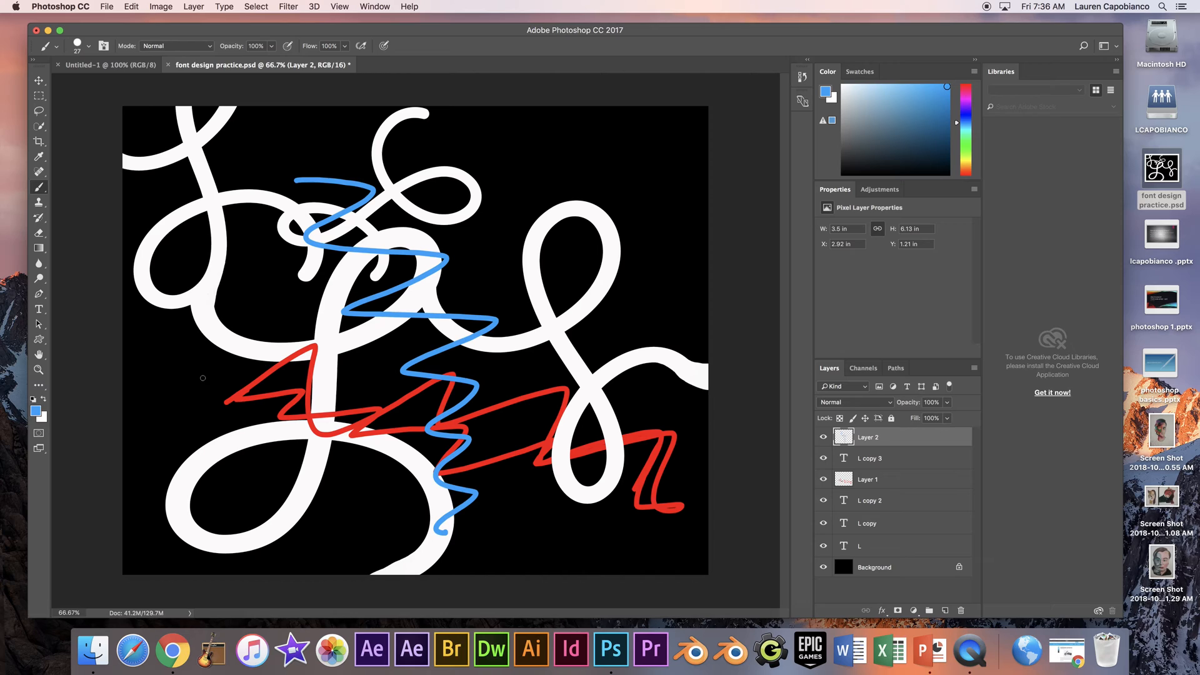
# - Hide and show Layer 1 and Layer 2 in turn to check which zigzag each layer holds
pyautogui.click(39, 80)
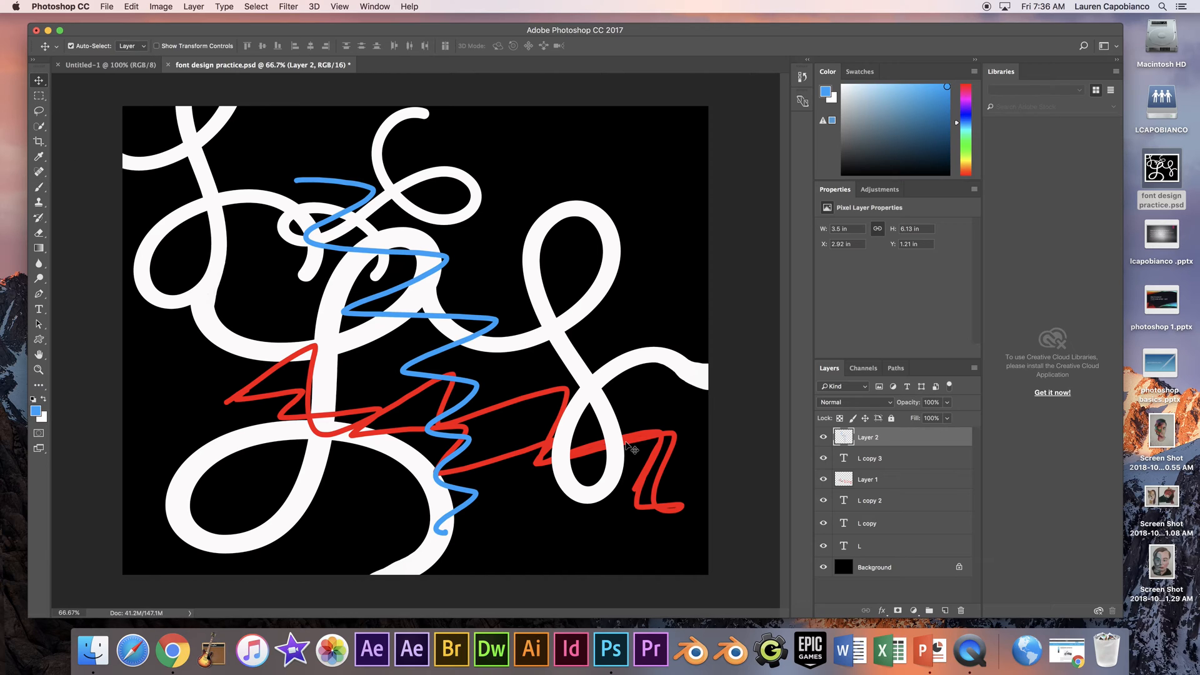
pyautogui.click(884, 480)
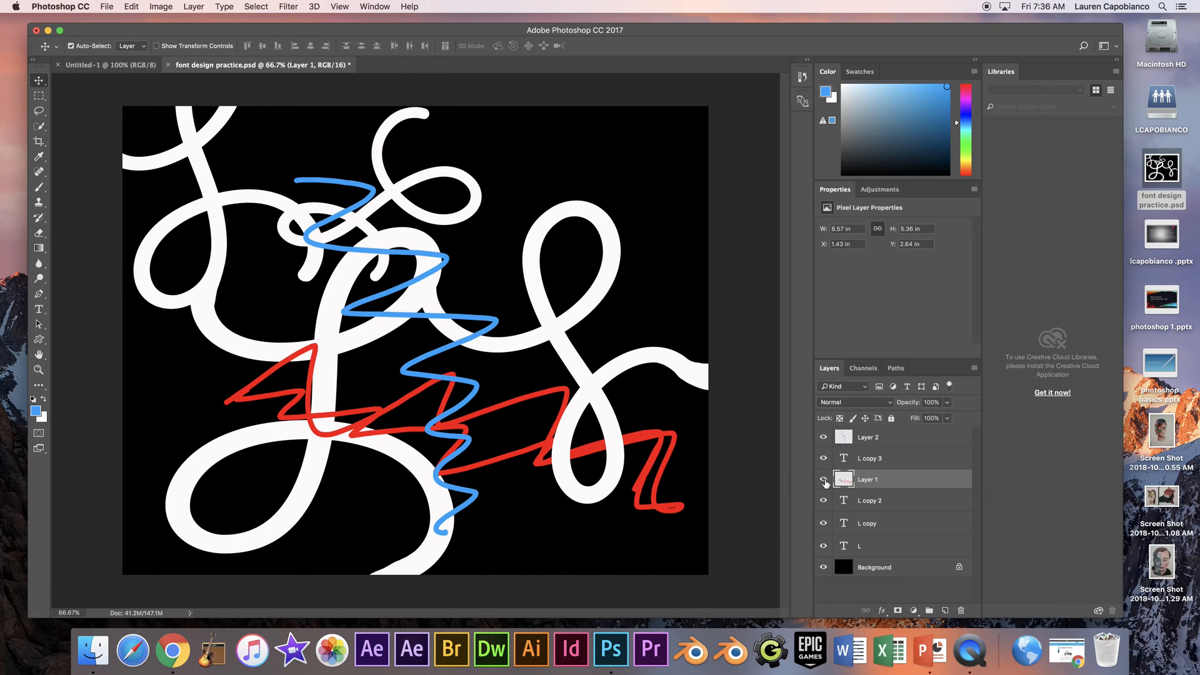
pyautogui.click(823, 480)
pyautogui.click(824, 480)
pyautogui.click(823, 438)
pyautogui.click(824, 437)
# - Delete Layer 2 with the blue zigzag and Layer 1 with the red zigzag
pyautogui.click(894, 439)
pyautogui.click(898, 483)
pyautogui.click(888, 442)
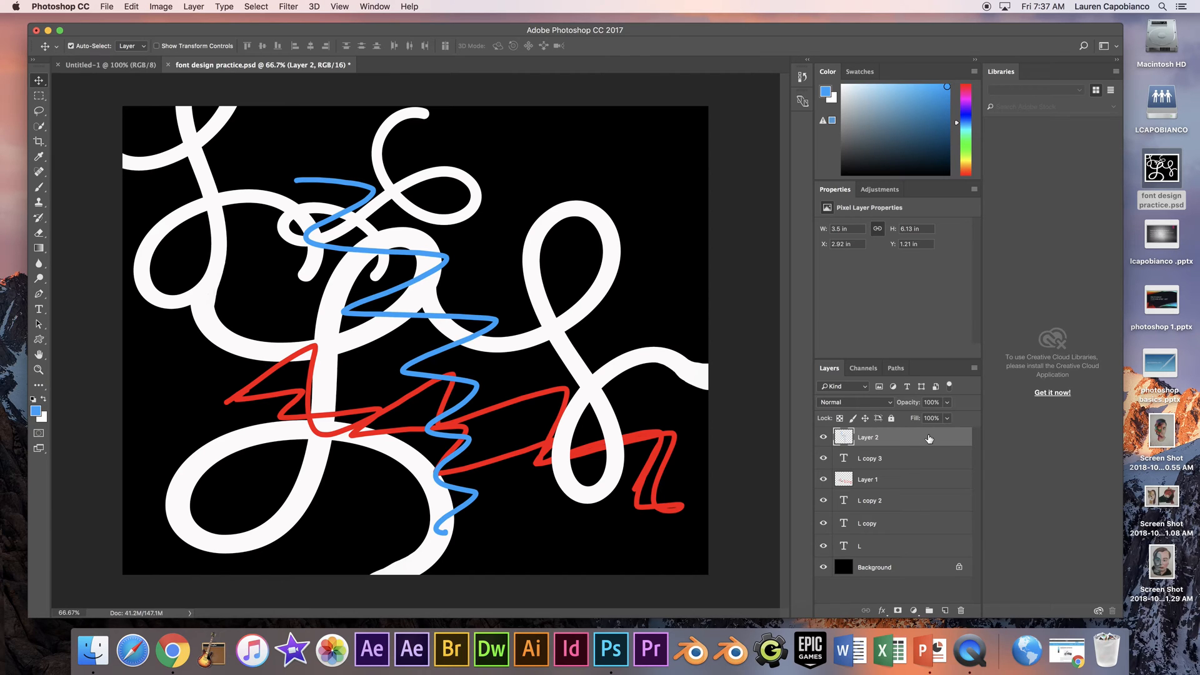
pyautogui.moveTo(938, 439); pyautogui.dragTo(962, 610)
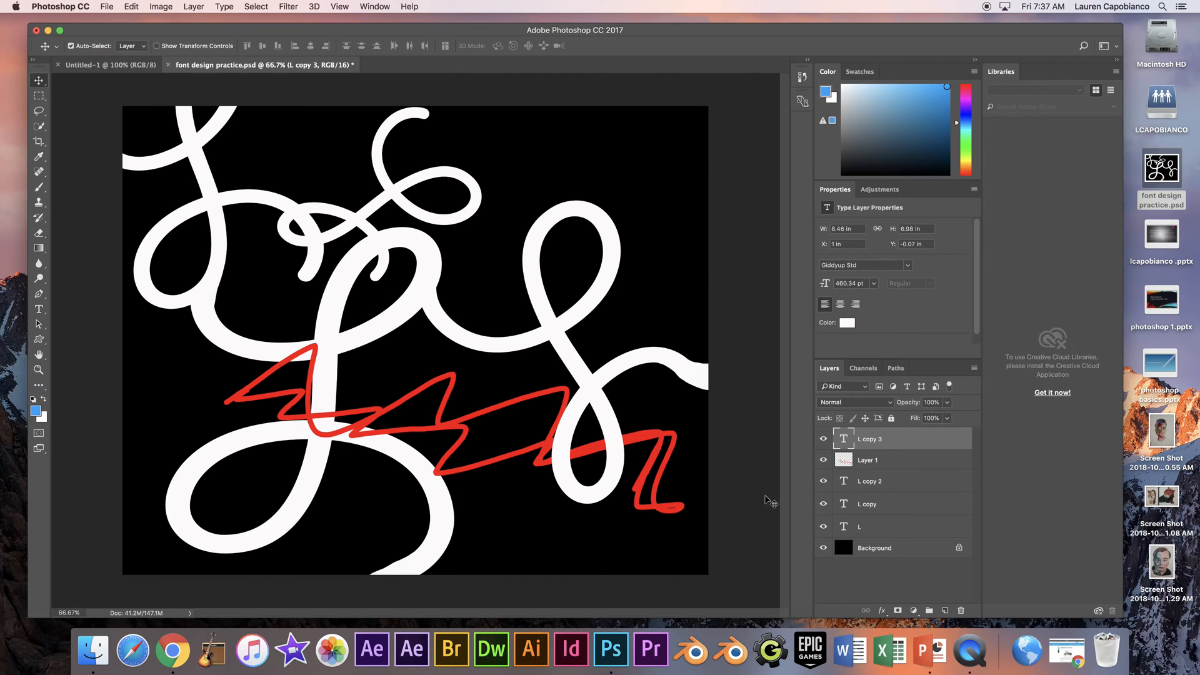
pyautogui.click(896, 464)
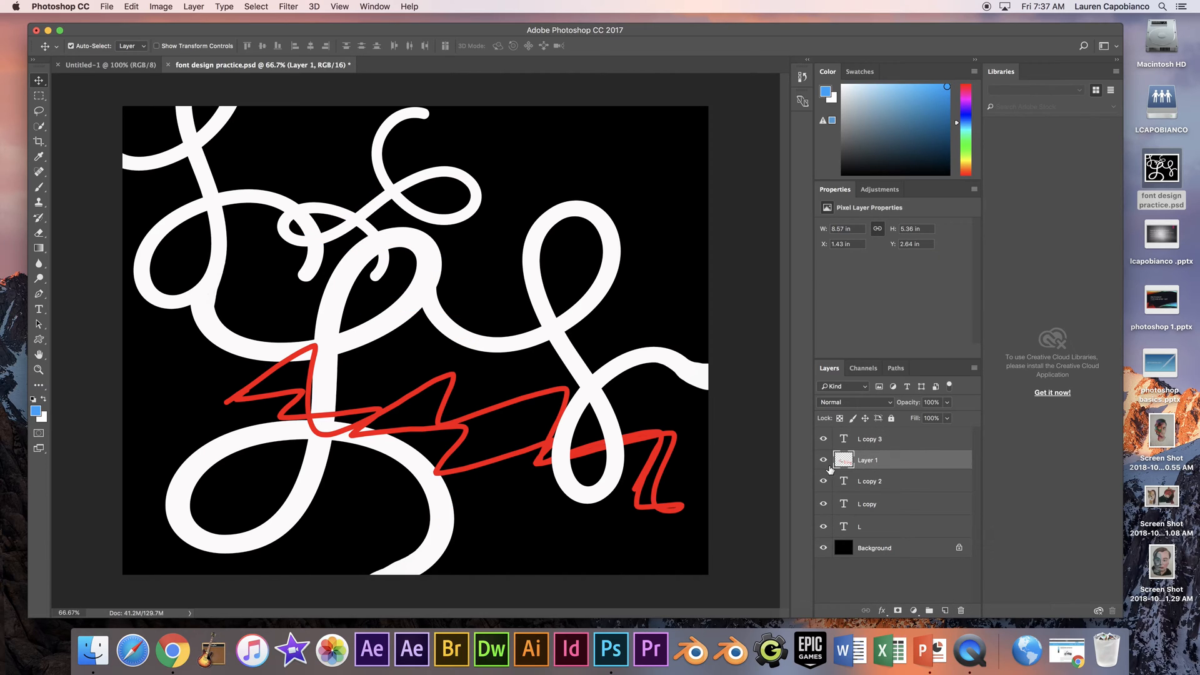
pyautogui.moveTo(960, 460); pyautogui.dragTo(961, 609)
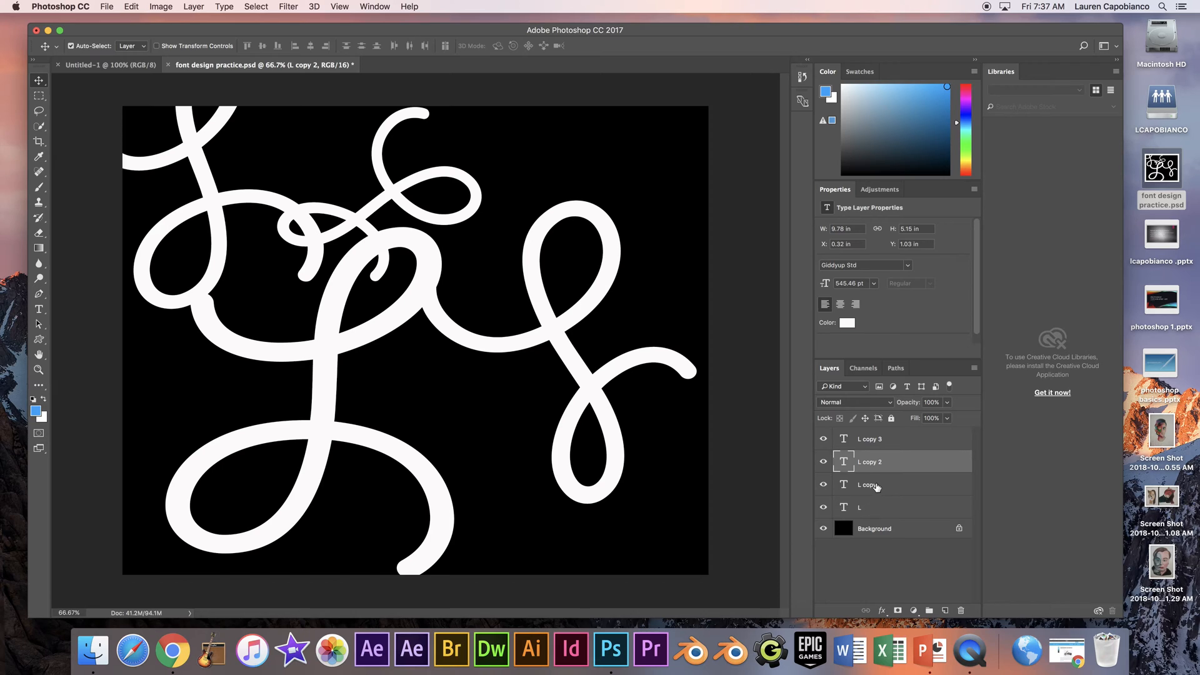
# - Toggle the L layer's visibility repeatedly to examine which lettering it contains
pyautogui.click(842, 505)
pyautogui.click(823, 507)
pyautogui.click(823, 507)
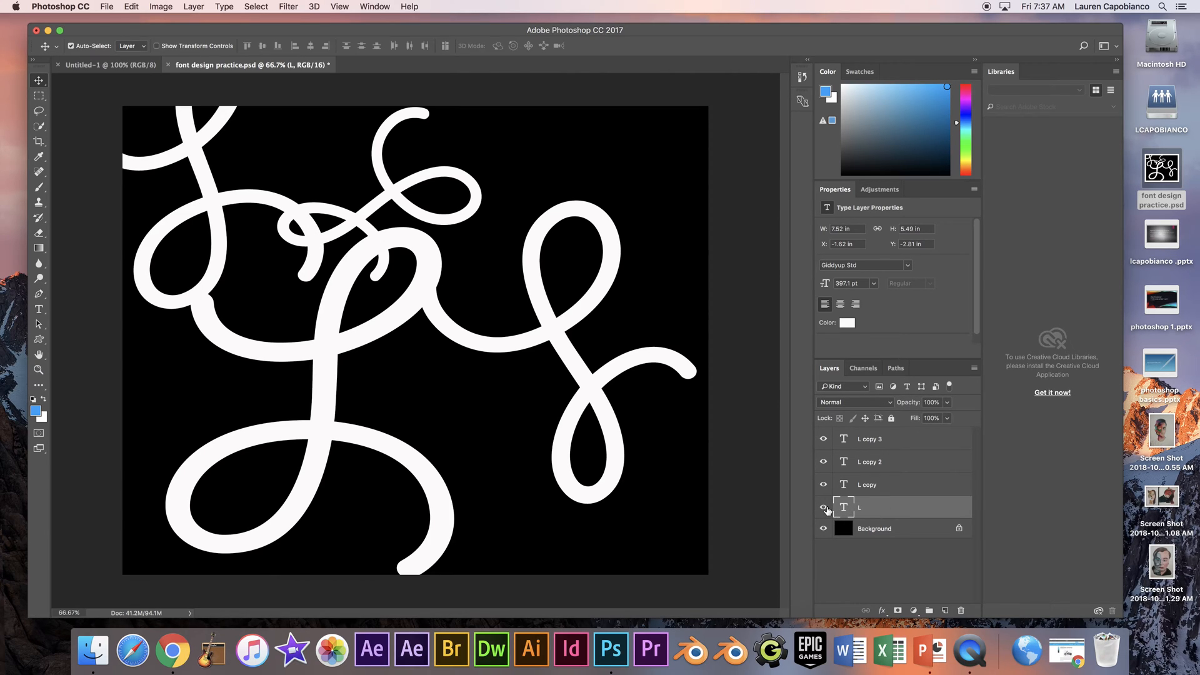
pyautogui.click(824, 508)
pyautogui.click(824, 508)
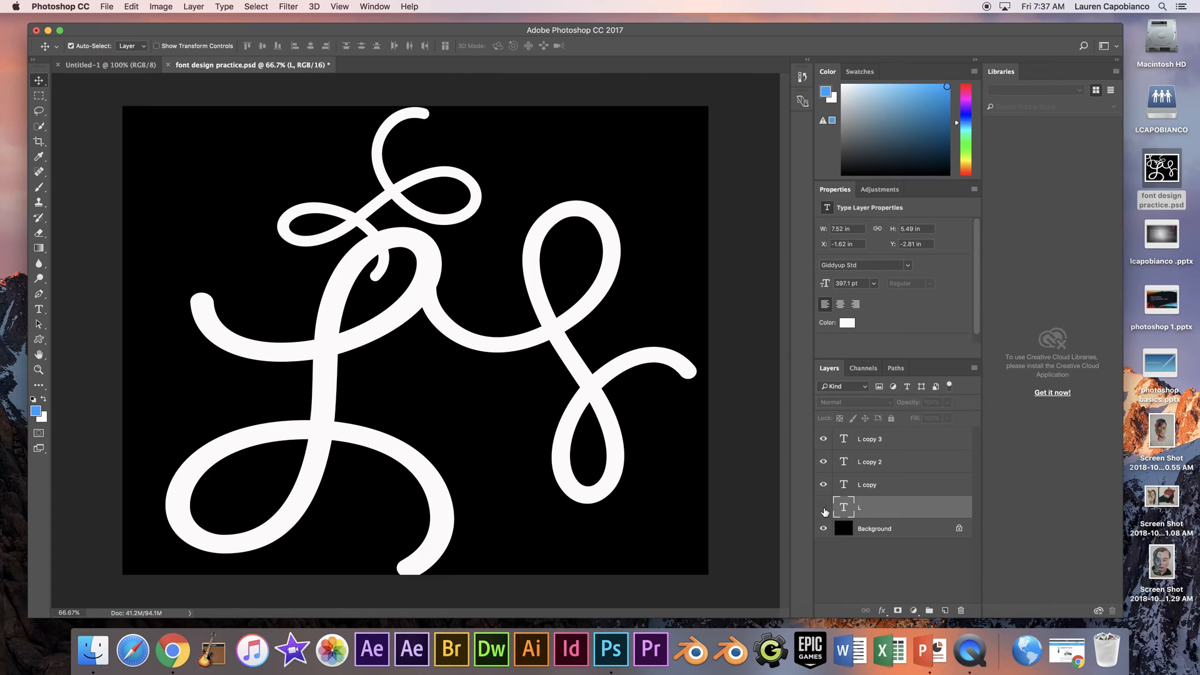
pyautogui.click(823, 508)
pyautogui.click(824, 508)
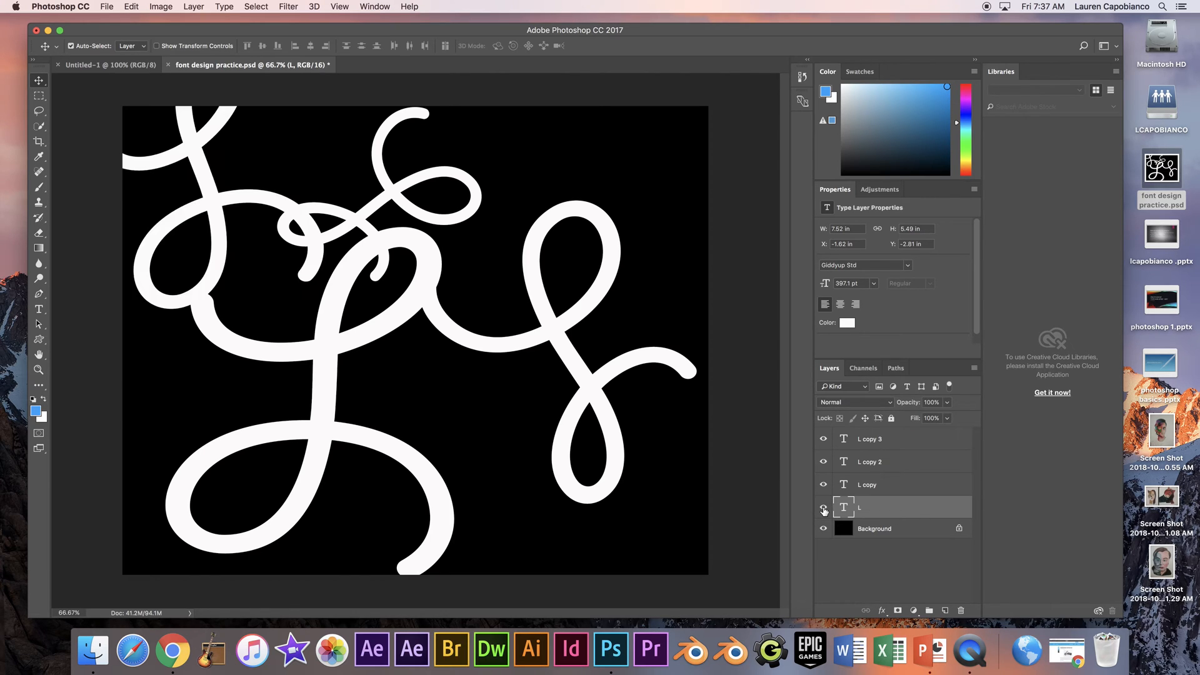
pyautogui.click(824, 508)
pyautogui.click(824, 508)
pyautogui.click(824, 508)
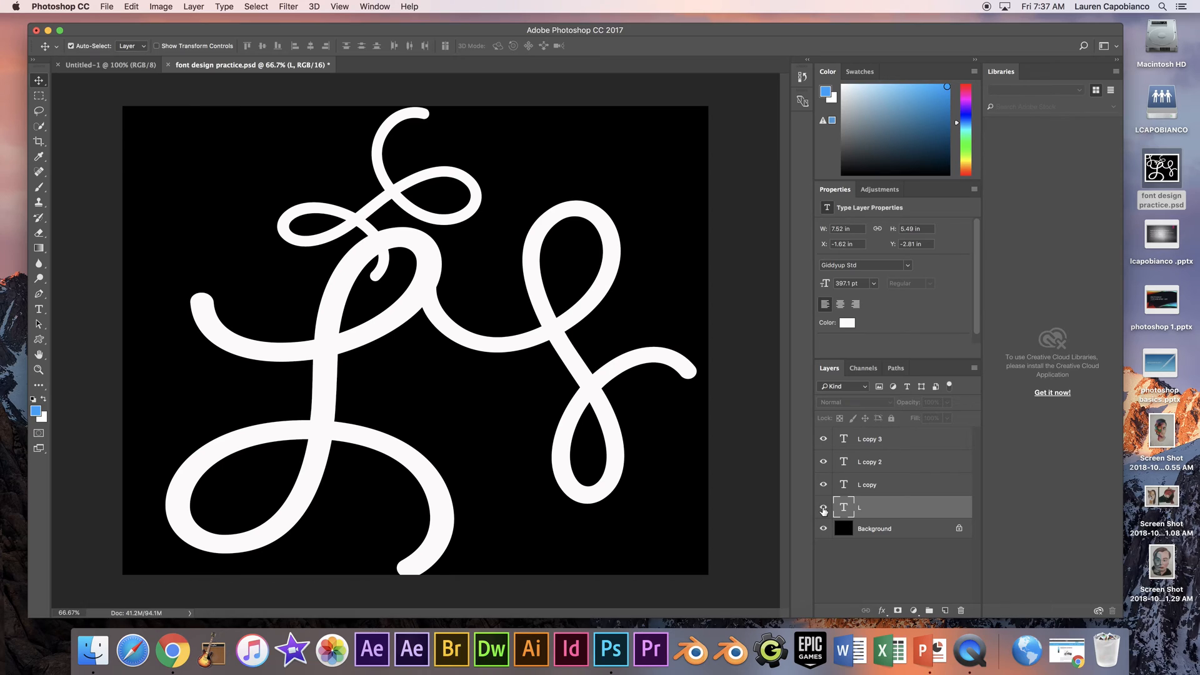
pyautogui.click(823, 508)
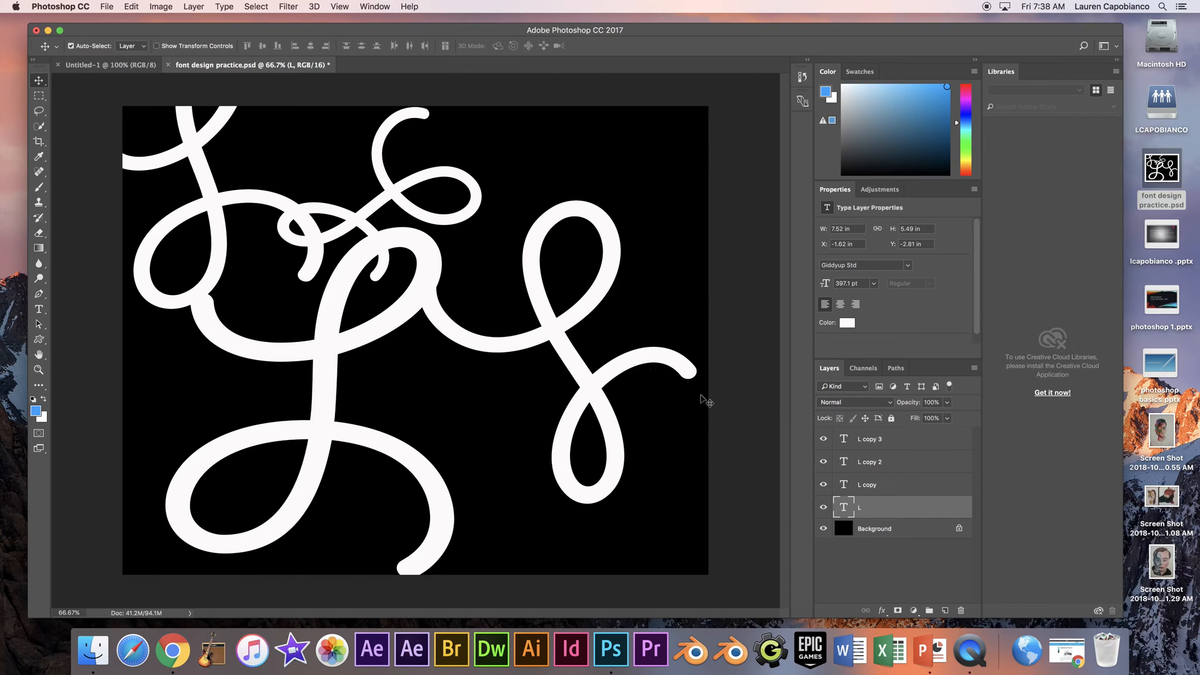
# - Move the L layer above L copy in the layer stack and check it by hiding and showing it
pyautogui.moveTo(898, 510); pyautogui.dragTo(895, 482)
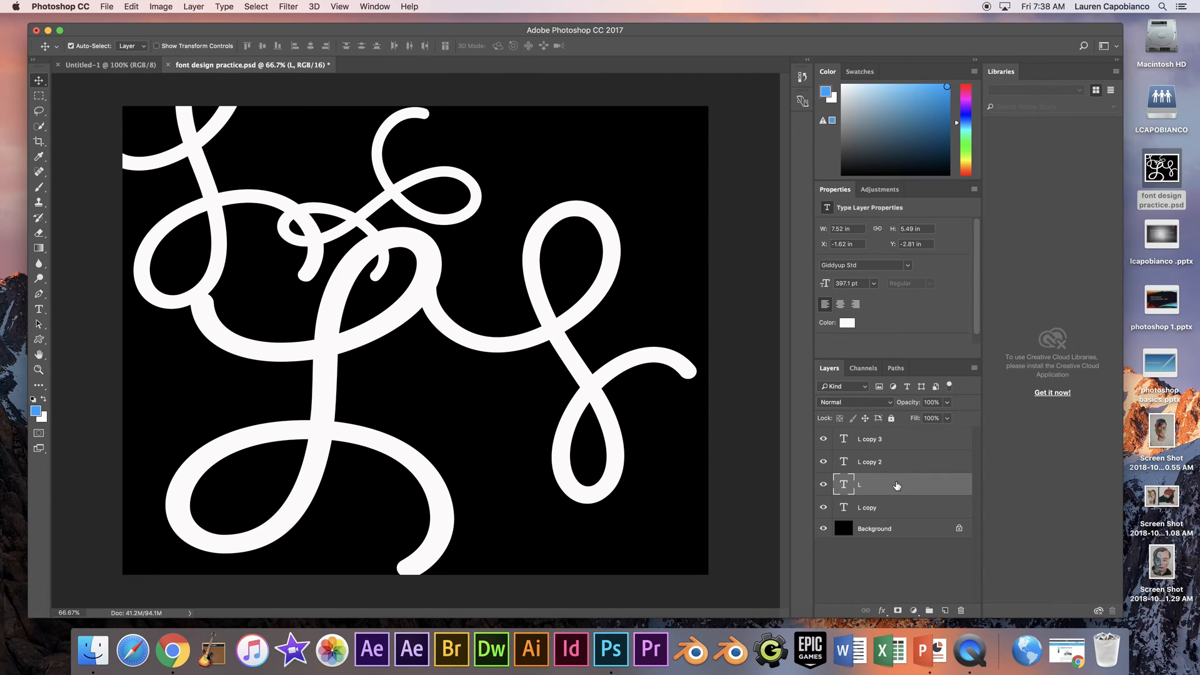
pyautogui.click(824, 485)
pyautogui.click(823, 485)
# - Hide and show the L copy layer, and move it back above the L layer
pyautogui.click(870, 515)
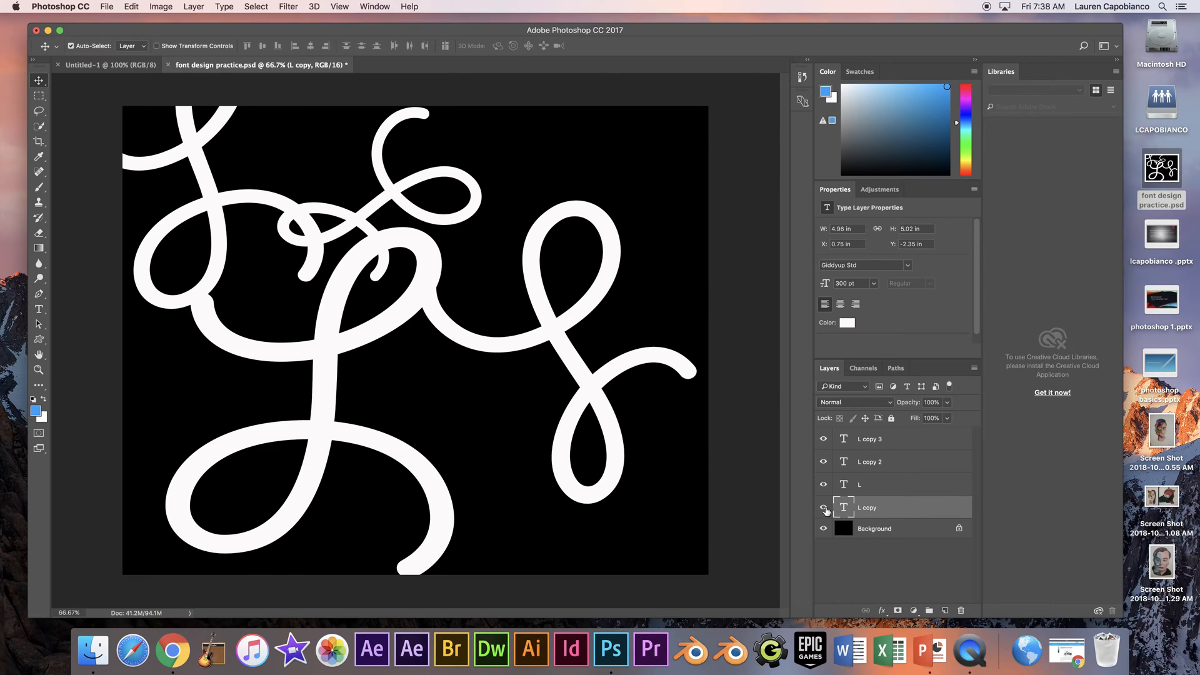
pyautogui.click(824, 507)
pyautogui.click(824, 507)
pyautogui.moveTo(888, 508); pyautogui.dragTo(893, 492)
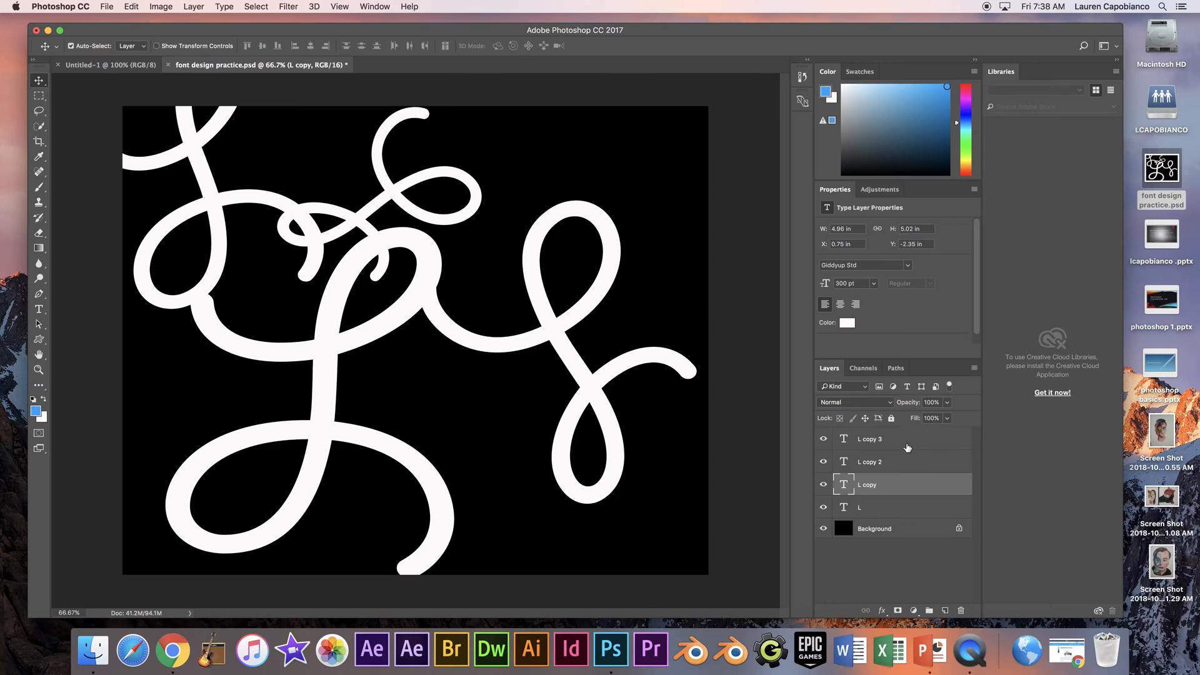
pyautogui.click(909, 444)
pyautogui.doubleClick(873, 442)
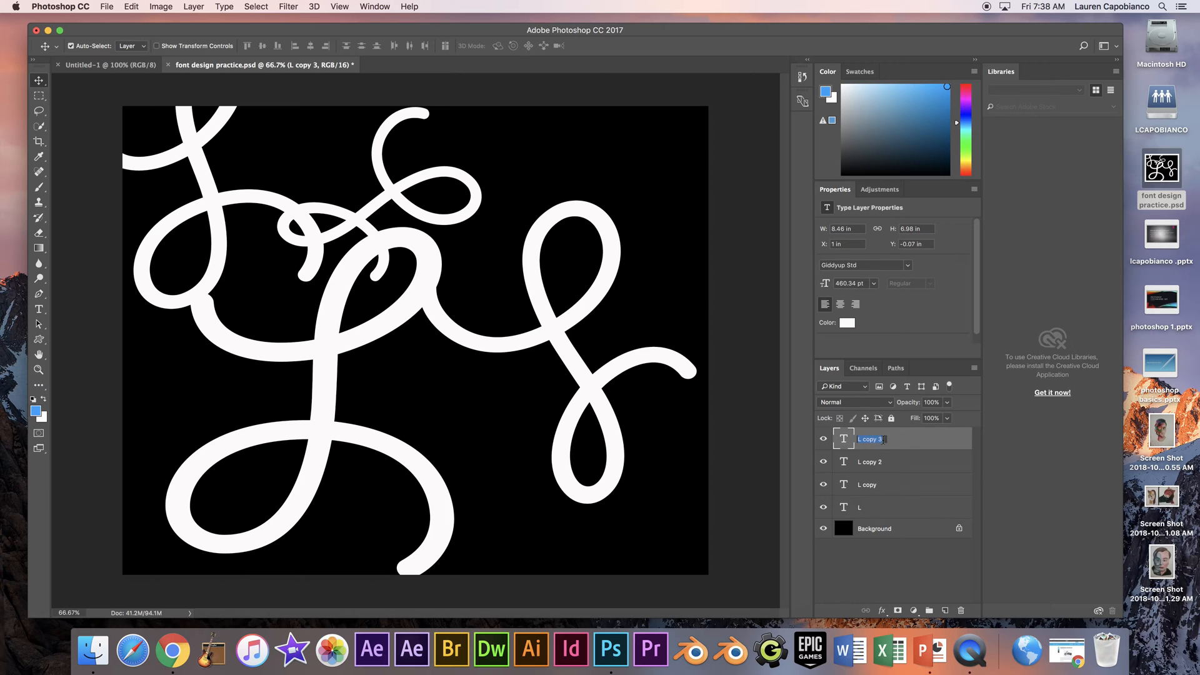
pyautogui.press('BackSpace')
# - Toggle the L copy 3 layer's visibility to identify its letter, and rename the layer "right L shape"
pyautogui.click(824, 442)
pyautogui.click(824, 442)
pyautogui.click(824, 442)
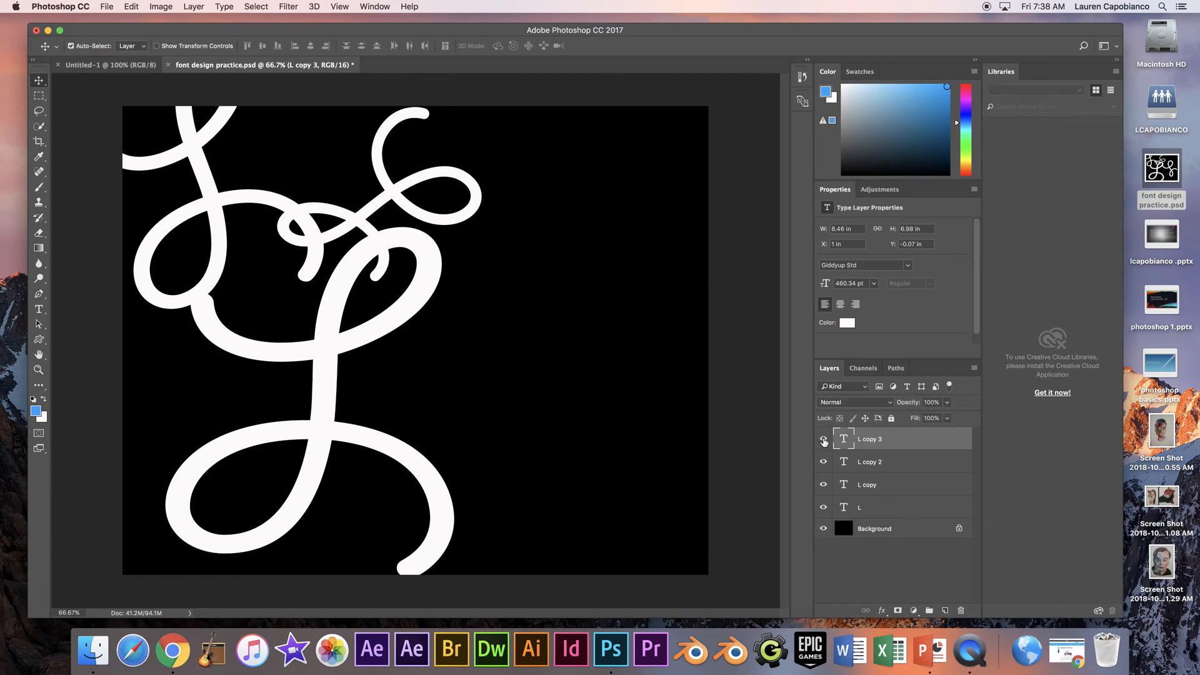
pyautogui.click(824, 442)
pyautogui.click(824, 442)
pyautogui.doubleClick(869, 439)
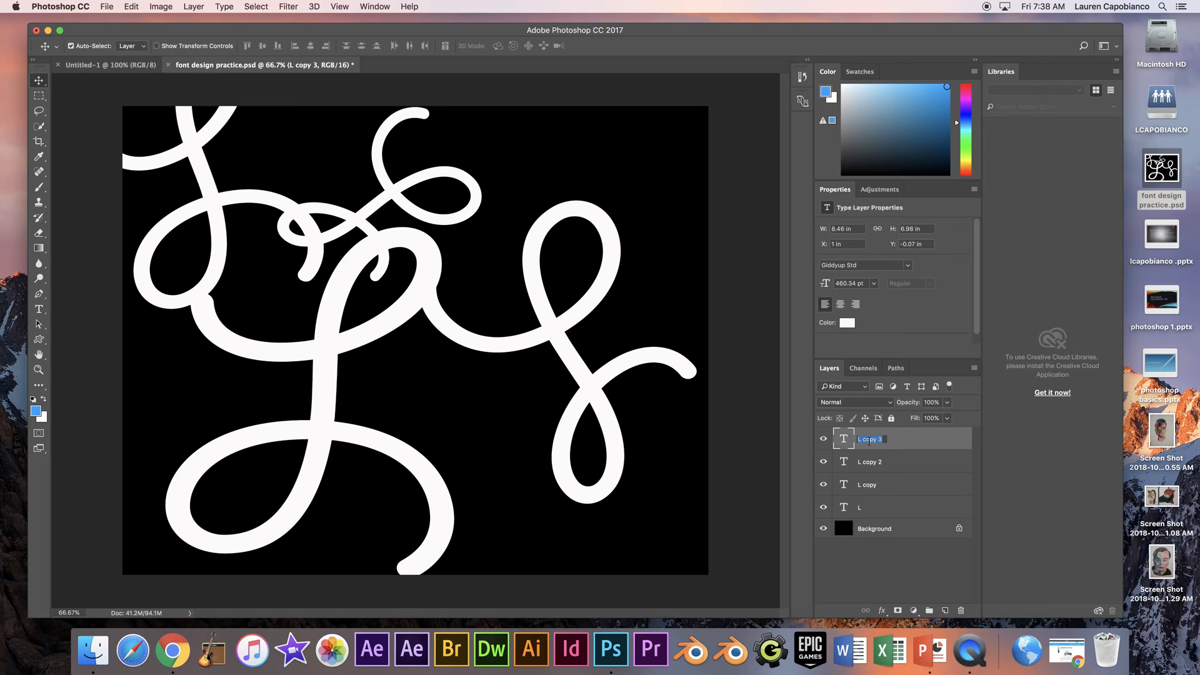
pyautogui.write('right L shape')
pyautogui.press('Return')
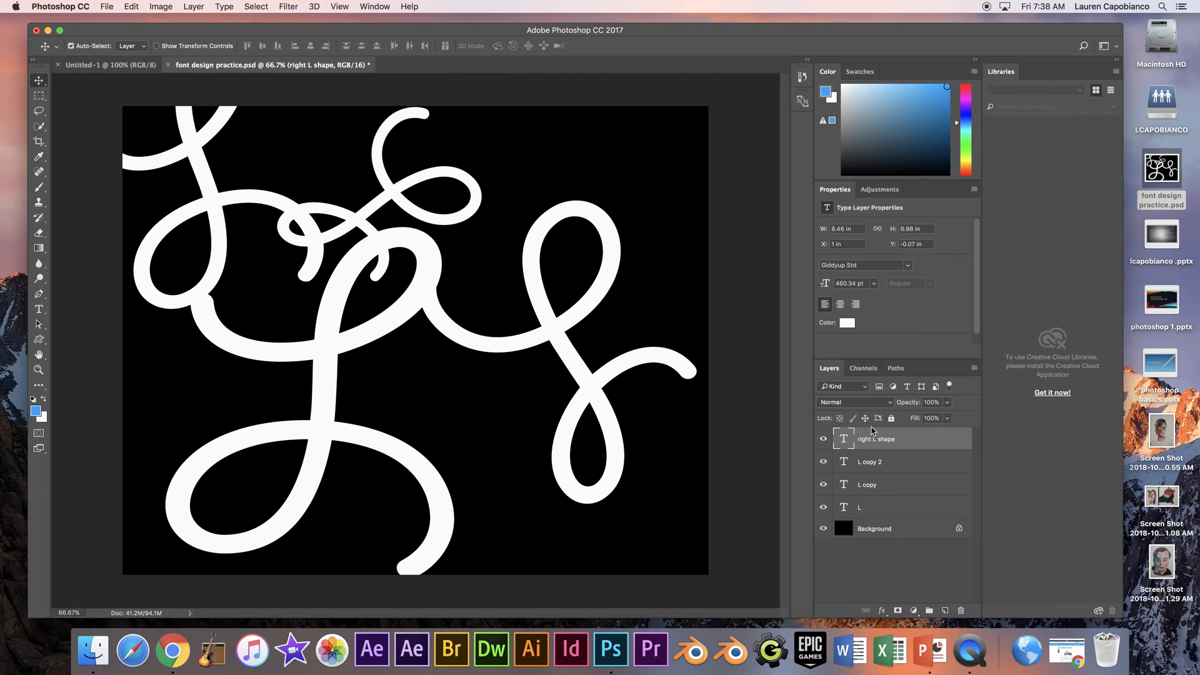
# - Identify the L copy 2 layer's letter by hiding and showing it, and rename the layer "LG L"
pyautogui.click(884, 468)
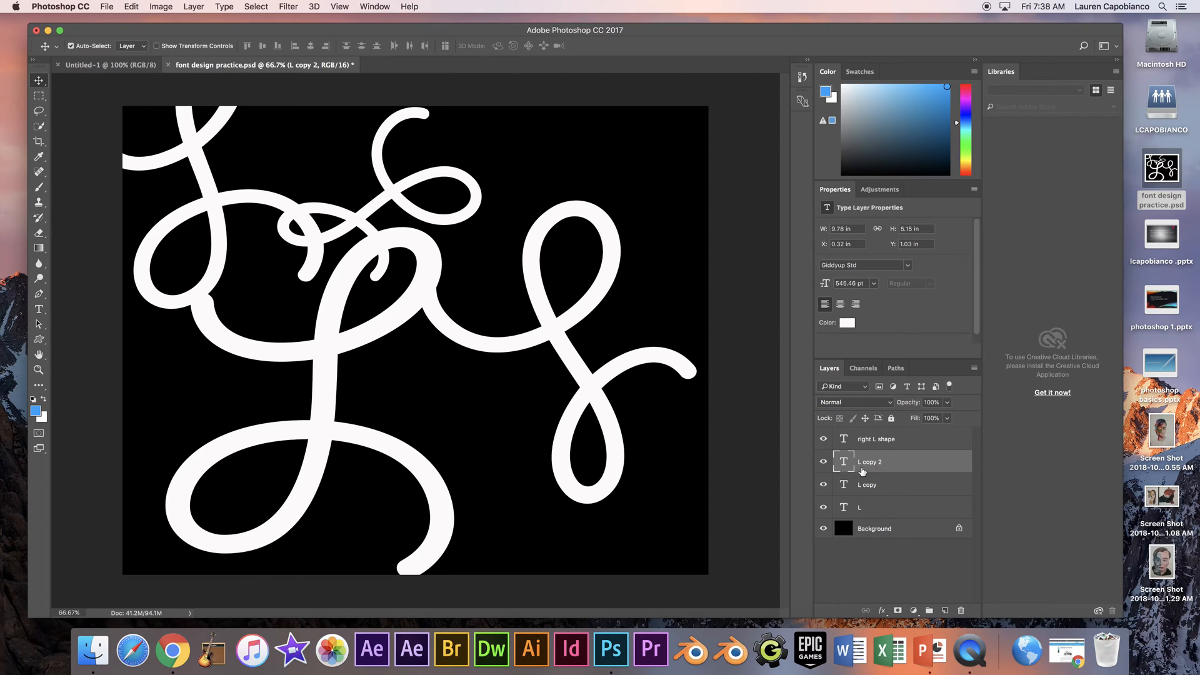
pyautogui.click(823, 462)
pyautogui.click(824, 462)
pyautogui.doubleClick(870, 462)
pyautogui.write('LG L')
pyautogui.press('Return')
# - Identify the L copy layer's letter by hiding and showing it, and rename the layer "SM L"
pyautogui.click(878, 488)
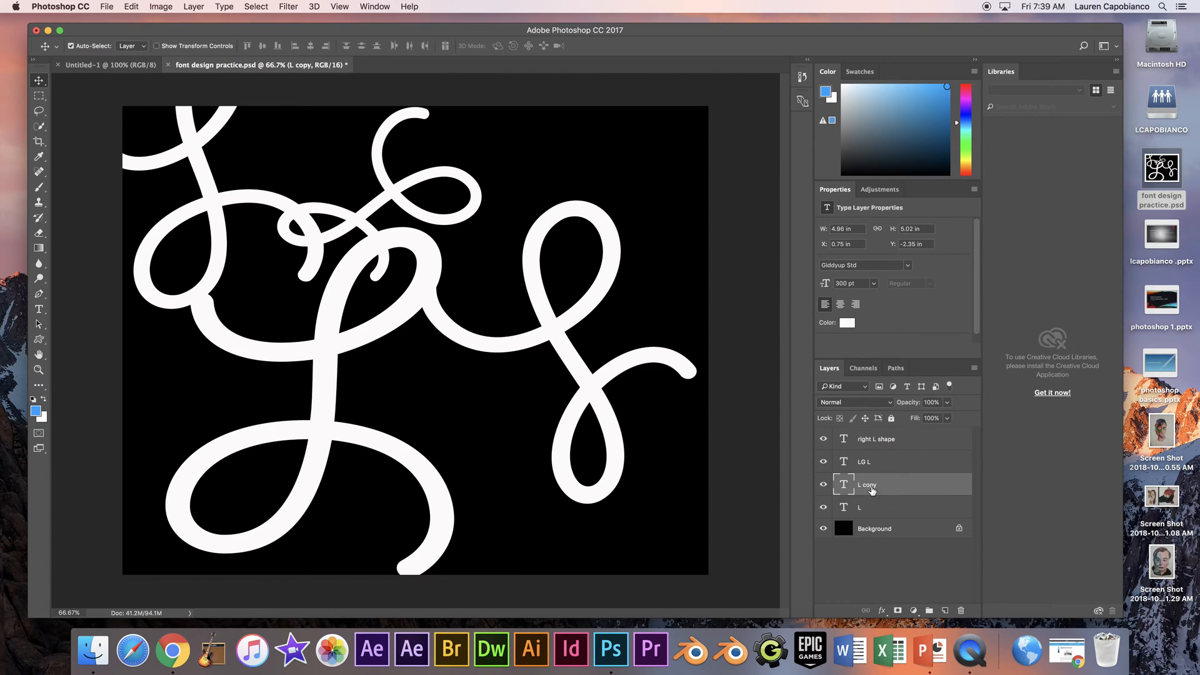
pyautogui.click(823, 485)
pyautogui.click(824, 485)
pyautogui.doubleClick(870, 486)
pyautogui.press('Return')
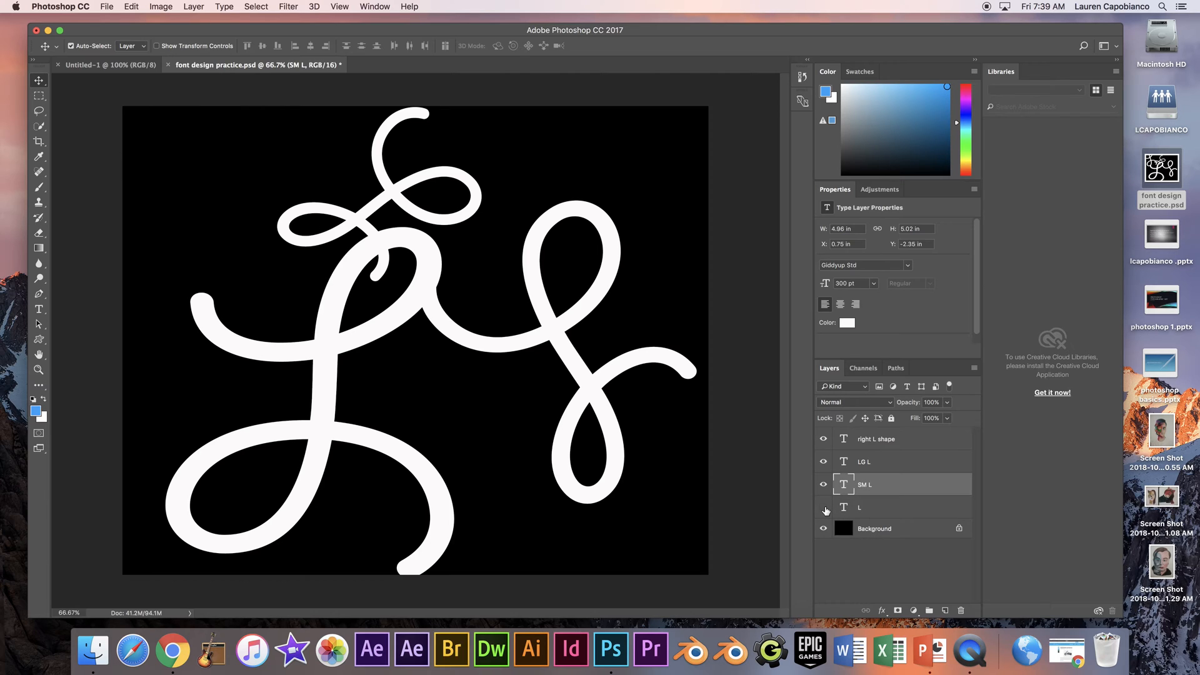
# - Show the L layer above the Background and rename it "upper left L"
pyautogui.click(824, 507)
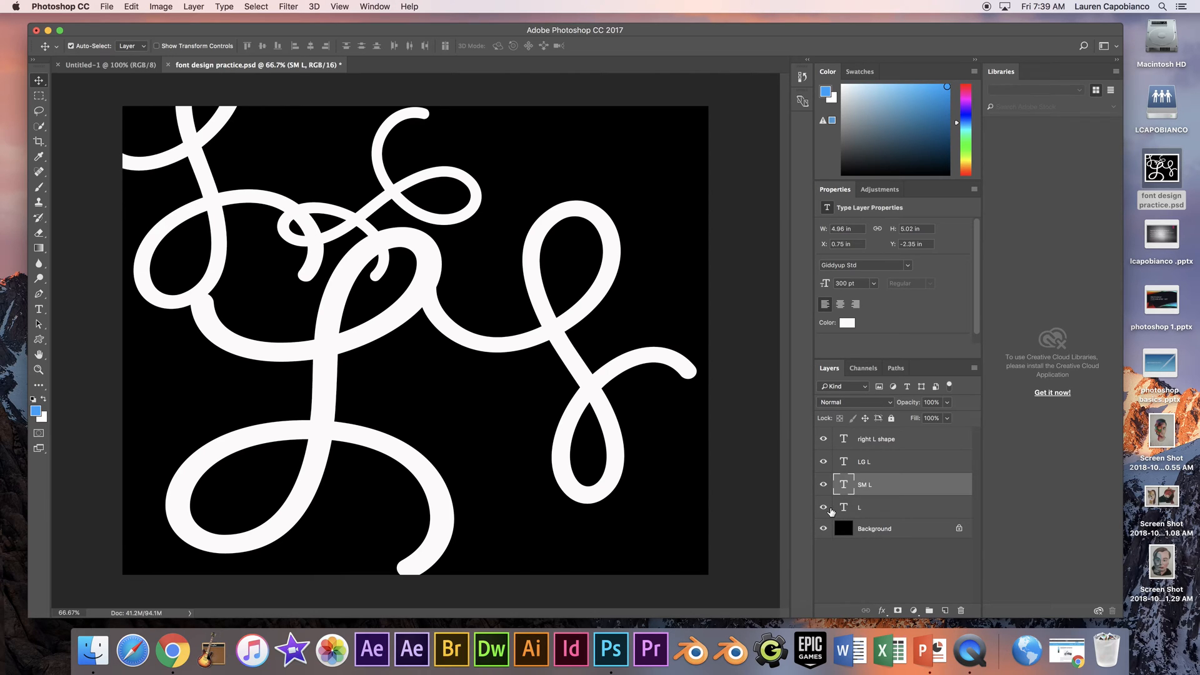
pyautogui.doubleClick(860, 508)
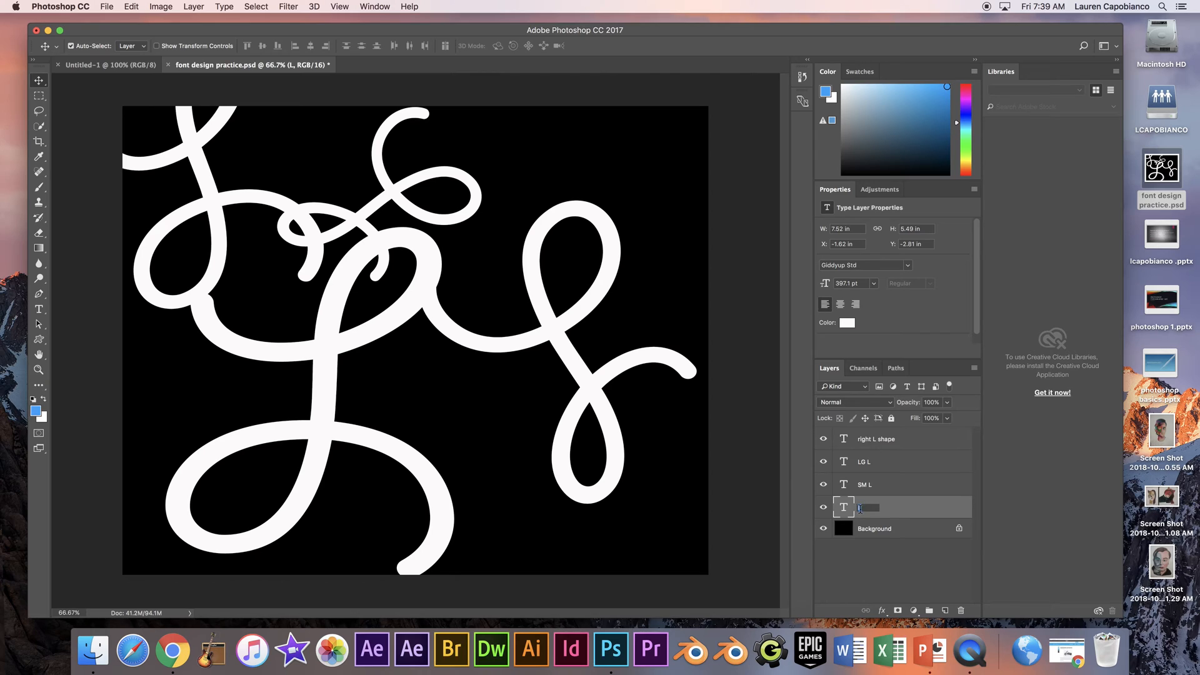
pyautogui.write('upper left L')
pyautogui.press('Return')
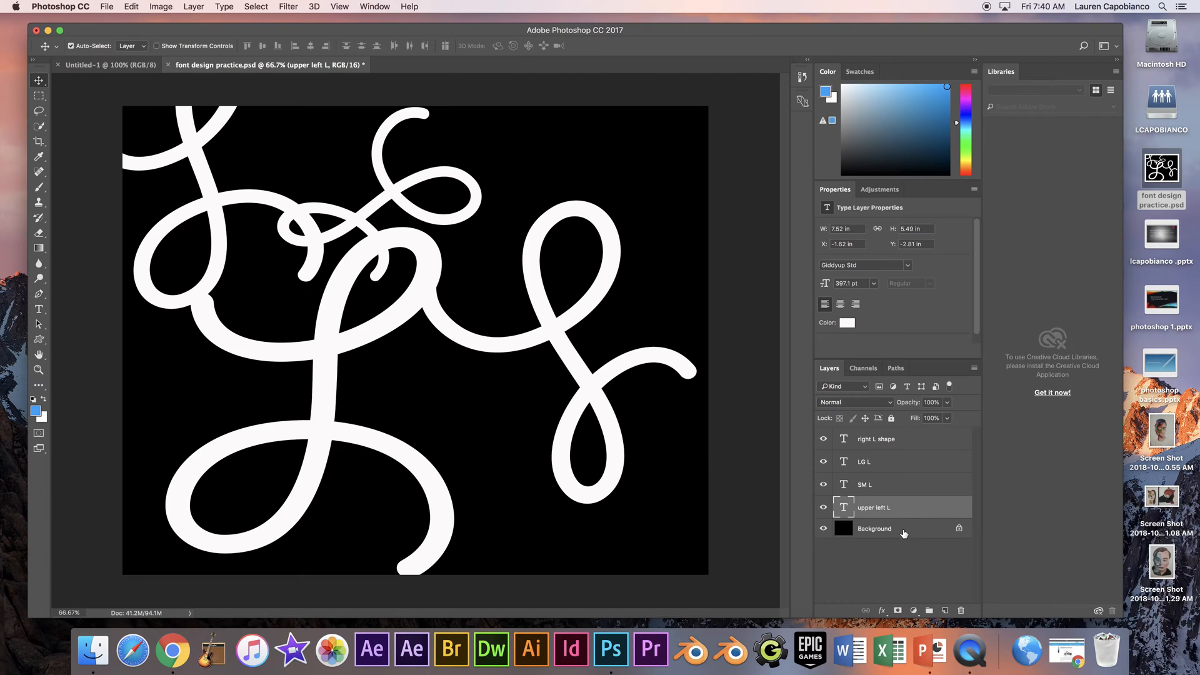
# - With the right L shape layer selected, hide the upper left L and SM L layers and merge the visible layers
pyautogui.click(893, 444)
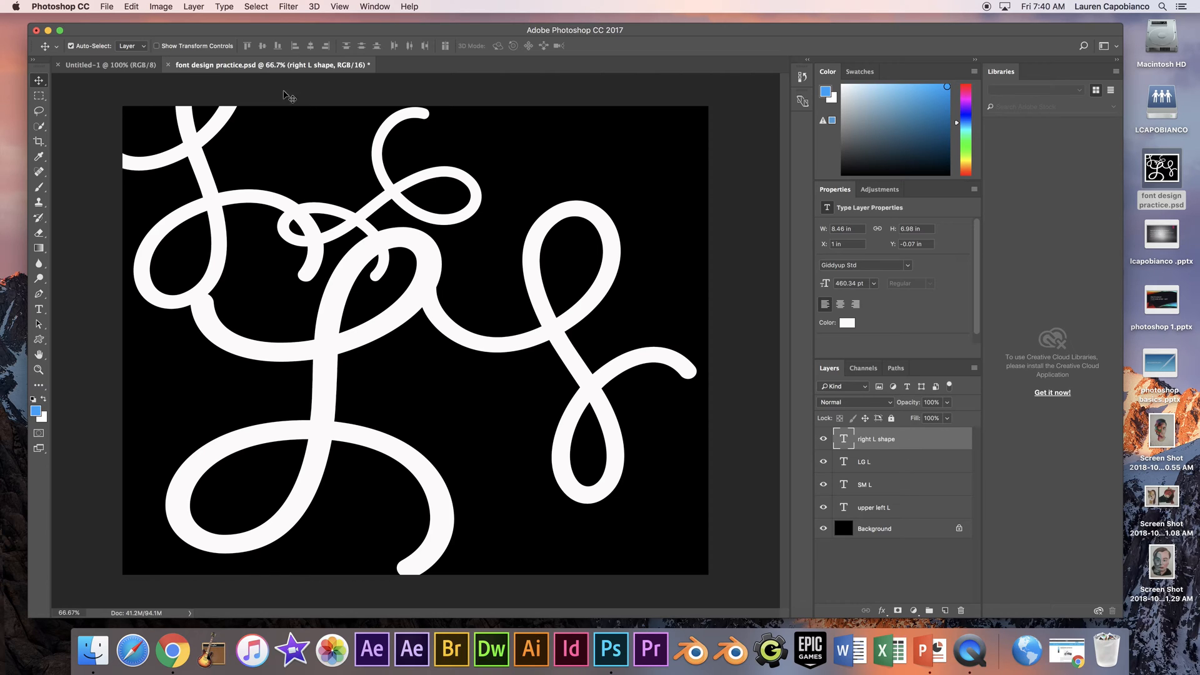
pyautogui.click(159, 6)
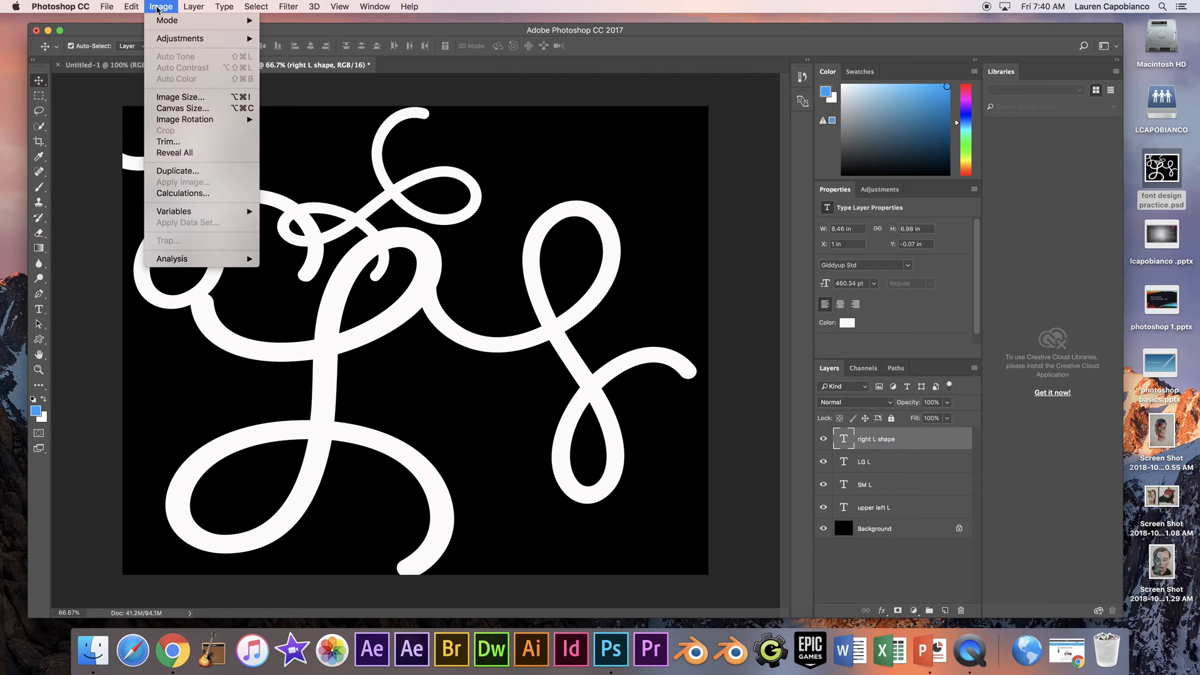
pyautogui.moveTo(202, 11)
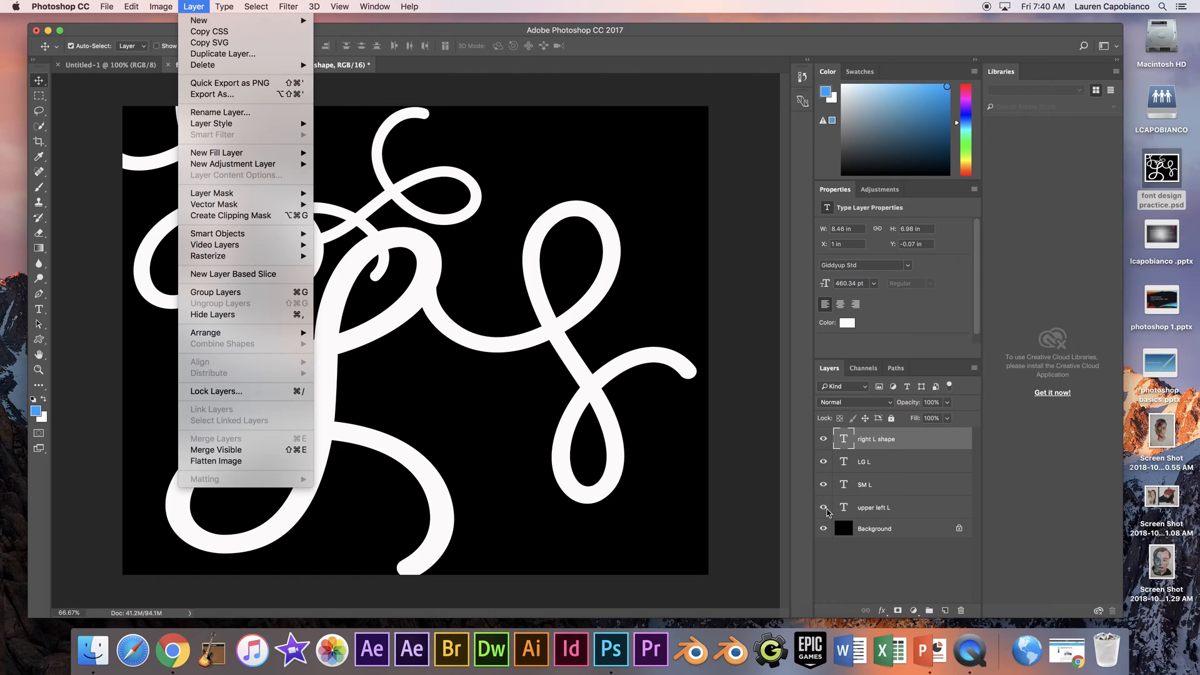
pyautogui.click(248, 451)
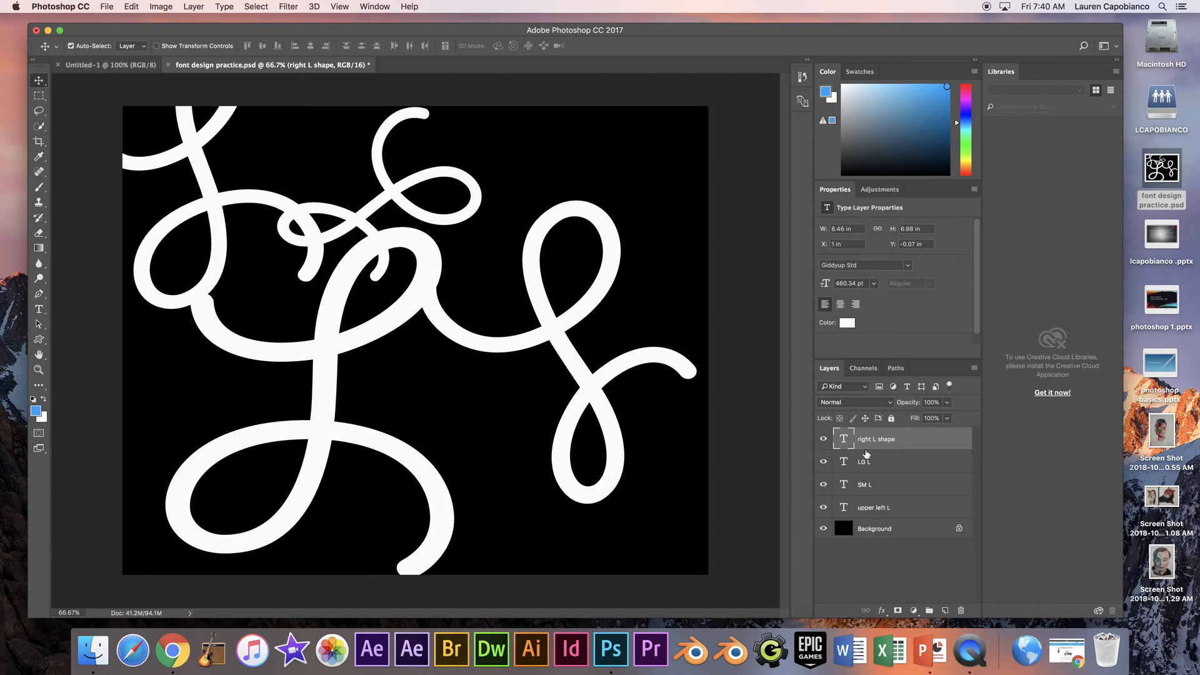
pyautogui.click(824, 508)
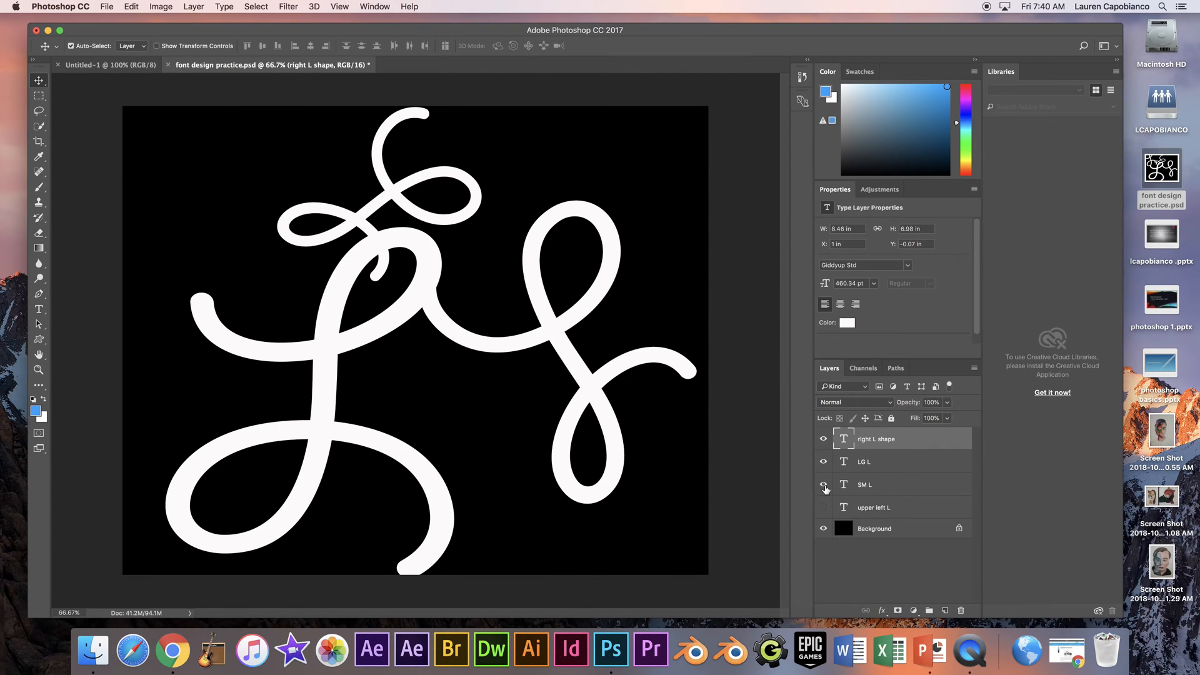
pyautogui.click(823, 484)
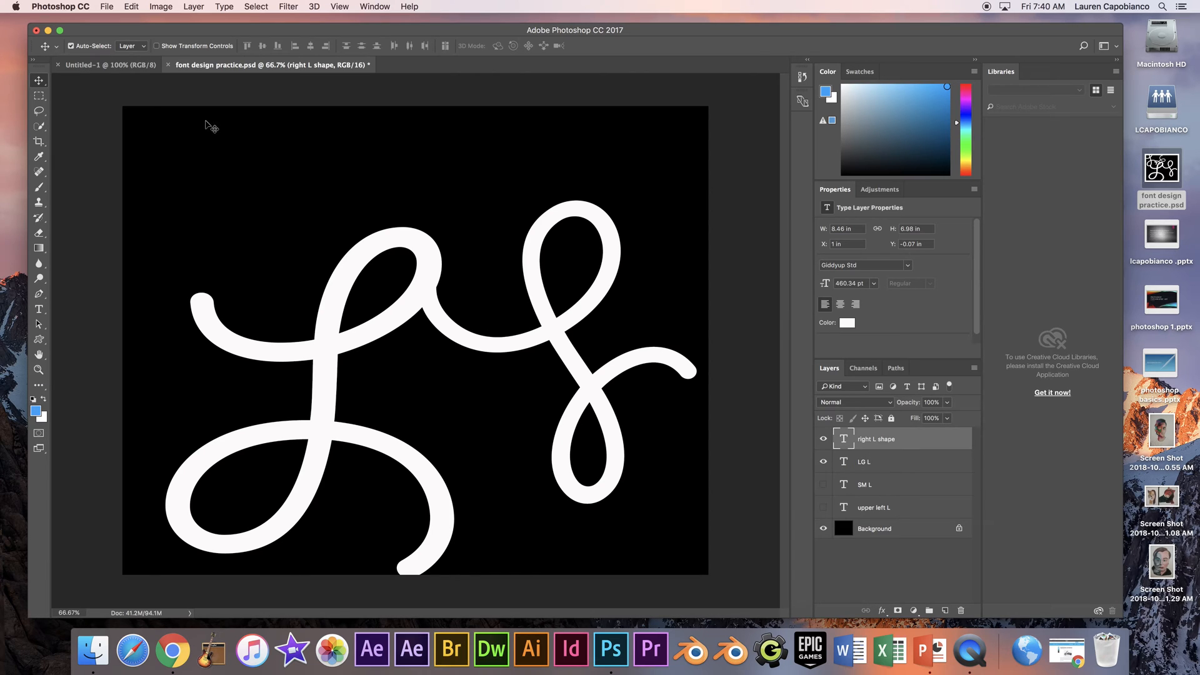
pyautogui.click(194, 7)
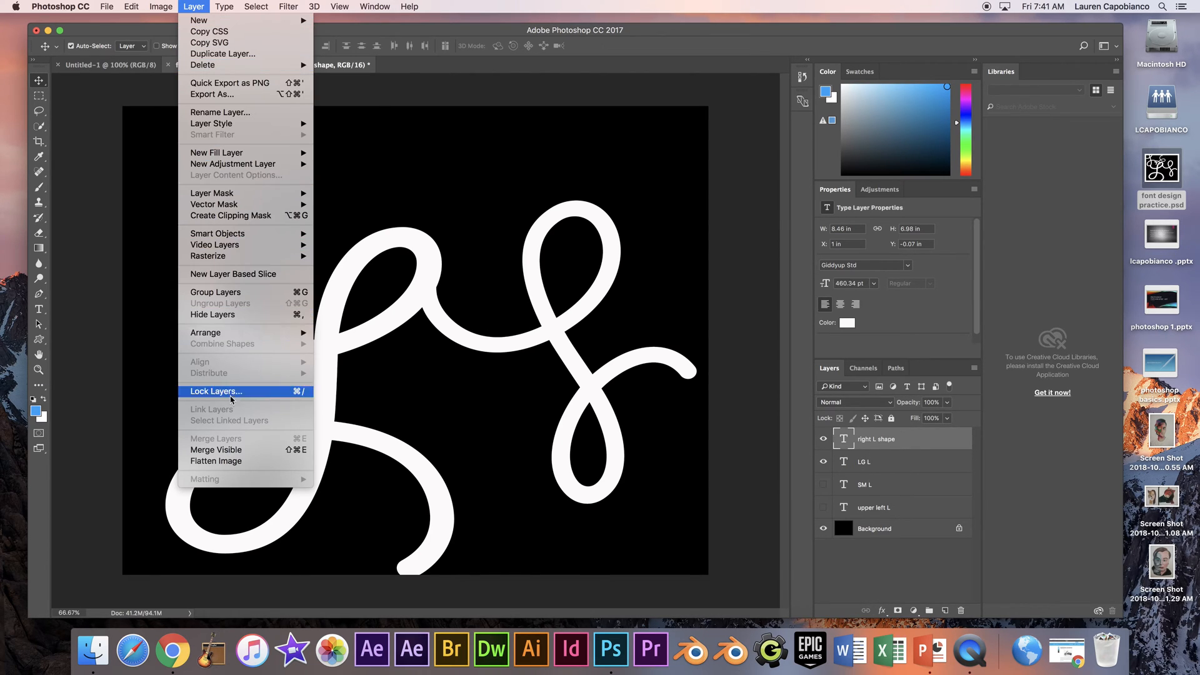
pyautogui.click(234, 452)
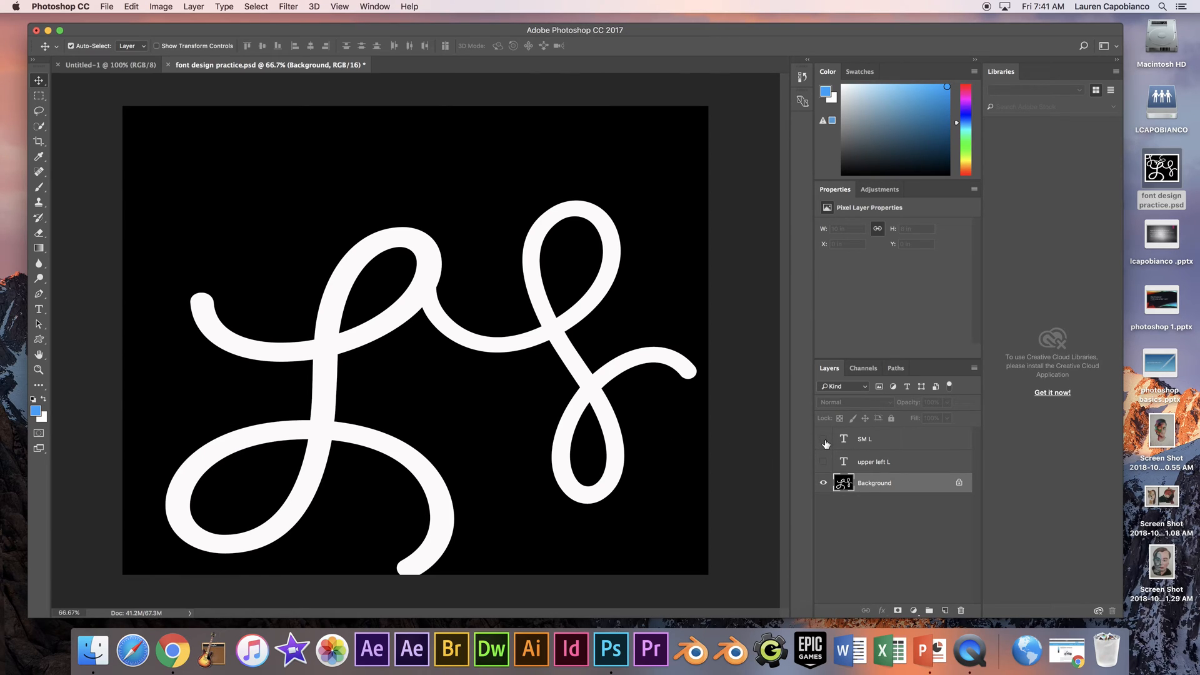
# - Show the SM L and upper left L layers again, and undo the merge of visible layers
pyautogui.click(823, 439)
pyautogui.click(823, 461)
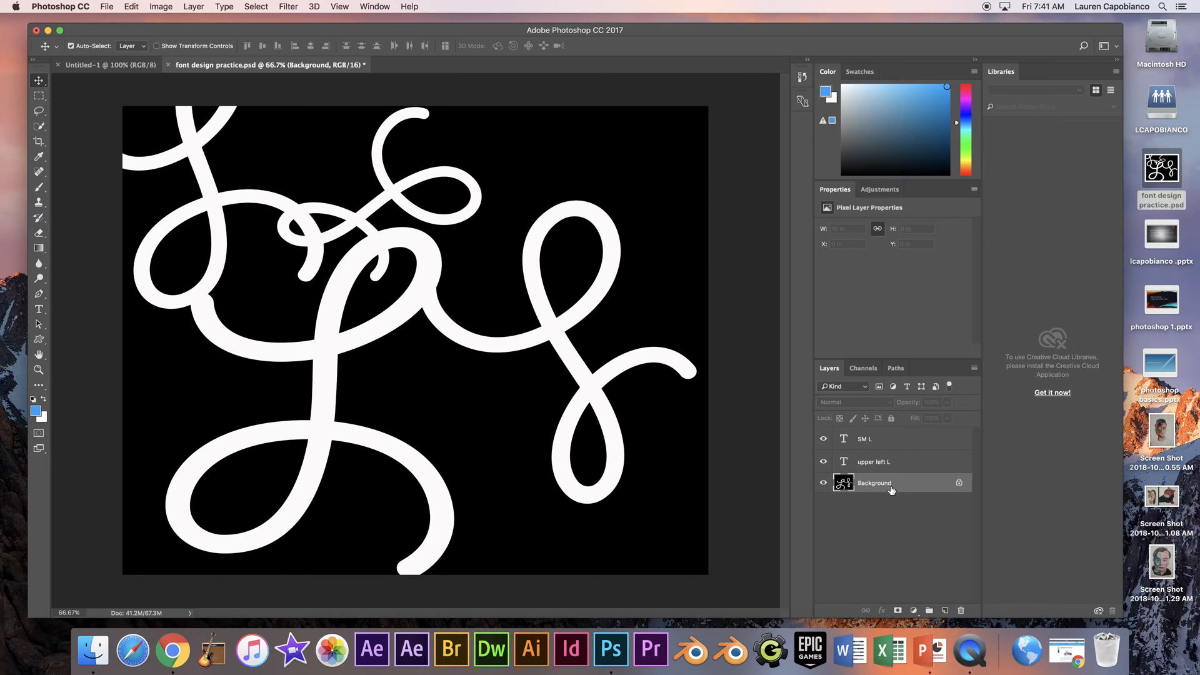
pyautogui.click(135, 6)
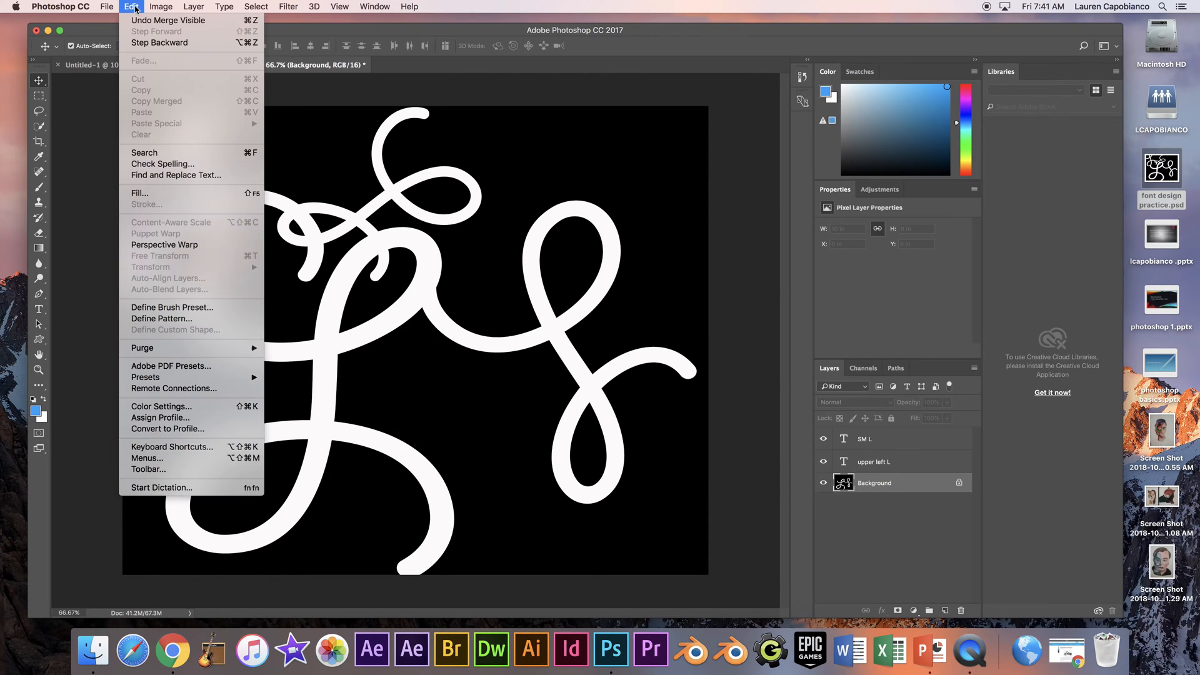
pyautogui.click(140, 20)
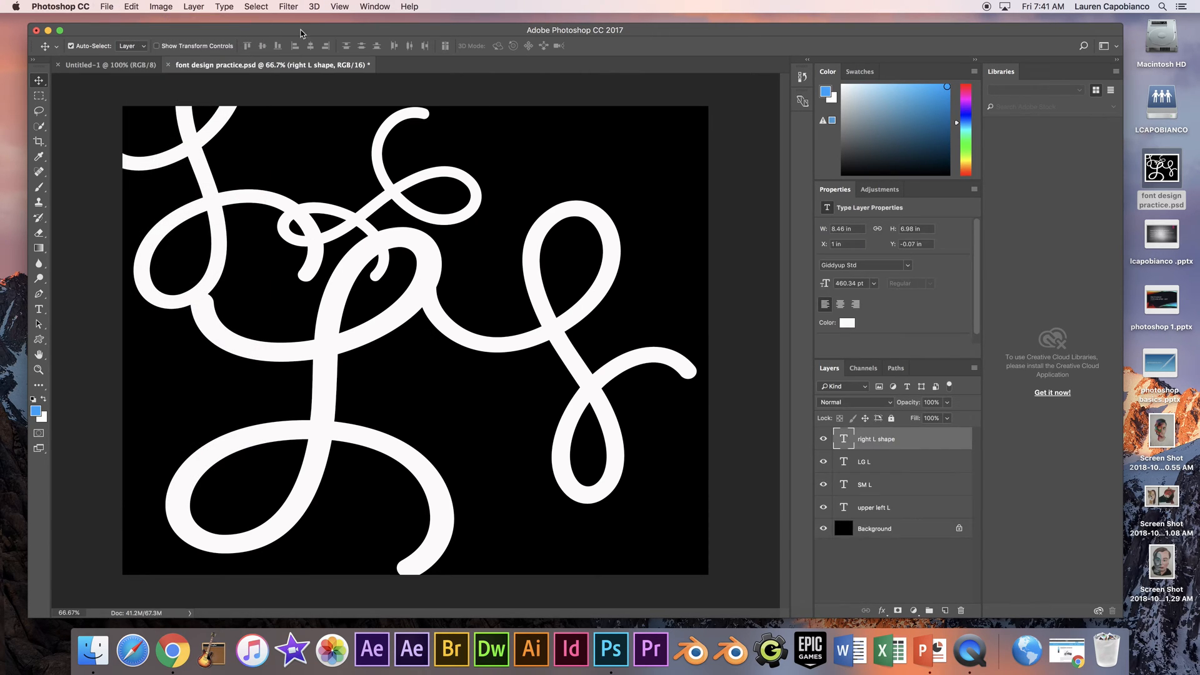
# - Hide the Background, SM L and upper left L layers, and merge the visible right L shape and LG L layers
pyautogui.click(823, 529)
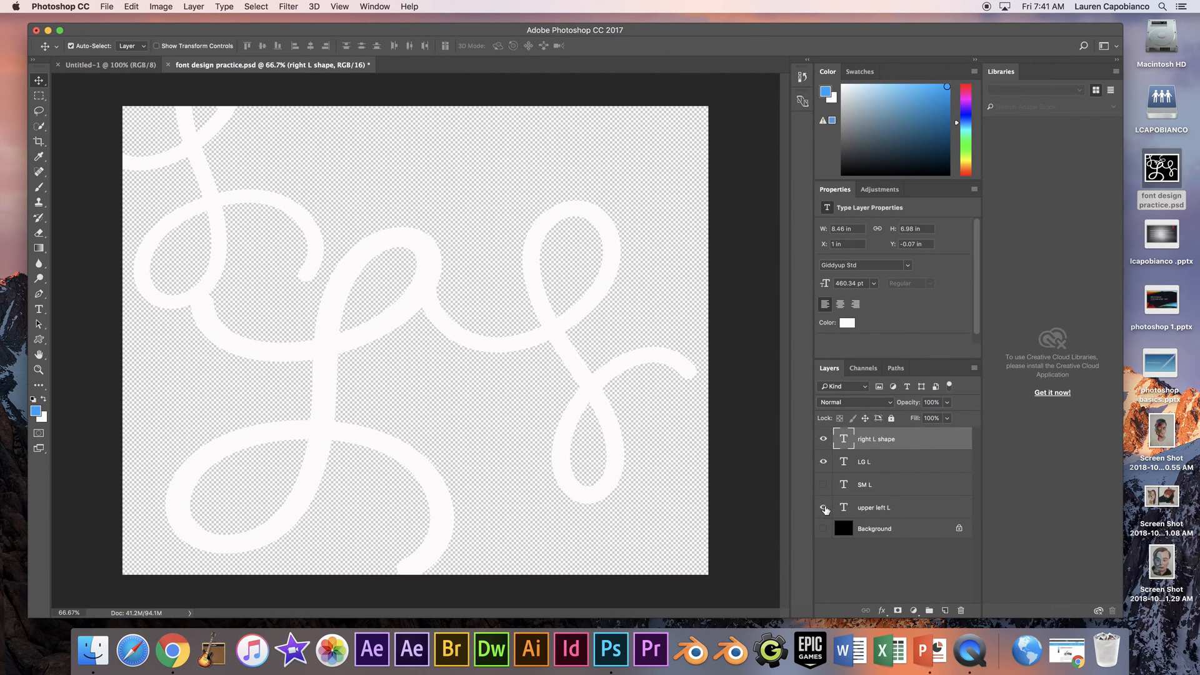
pyautogui.click(823, 508)
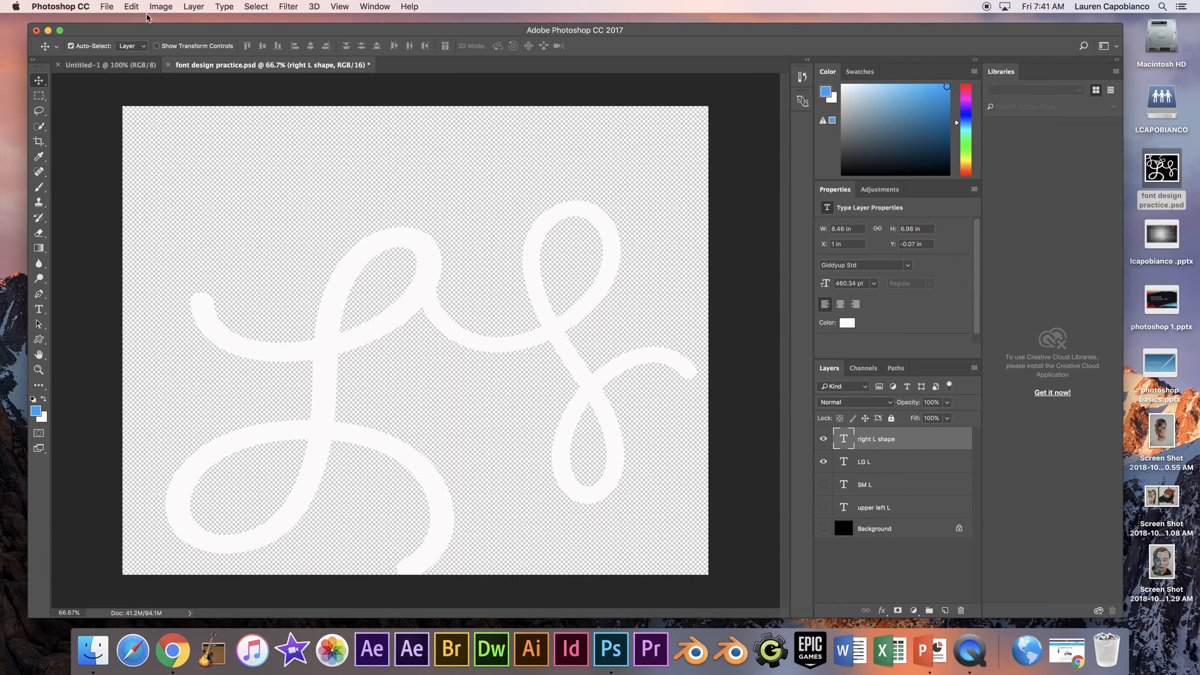
pyautogui.click(168, 9)
pyautogui.moveTo(193, 8)
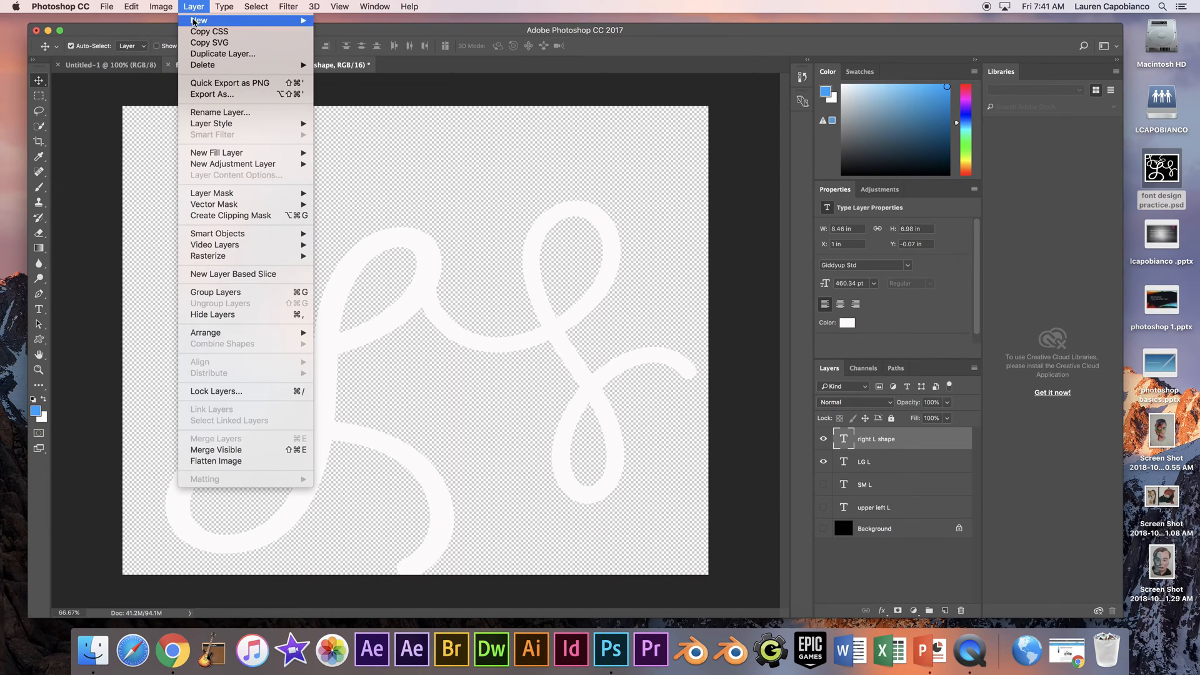
pyautogui.click(256, 450)
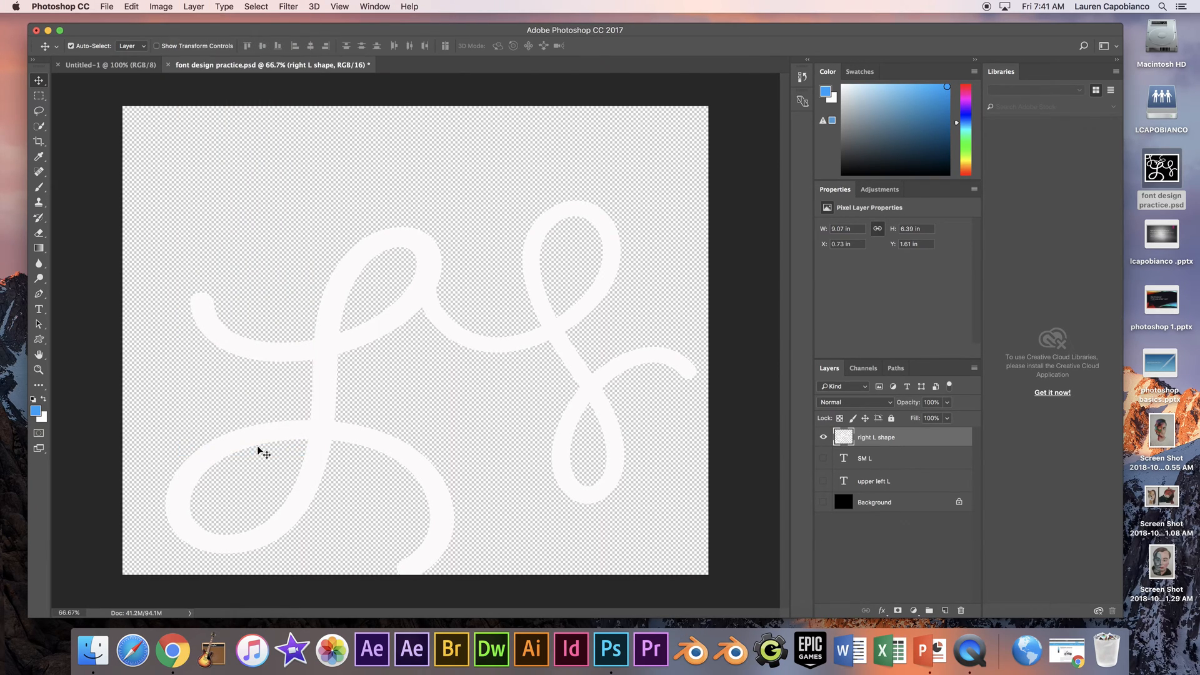
# - Make the SM L, upper left L and Background layers visible again
pyautogui.click(823, 458)
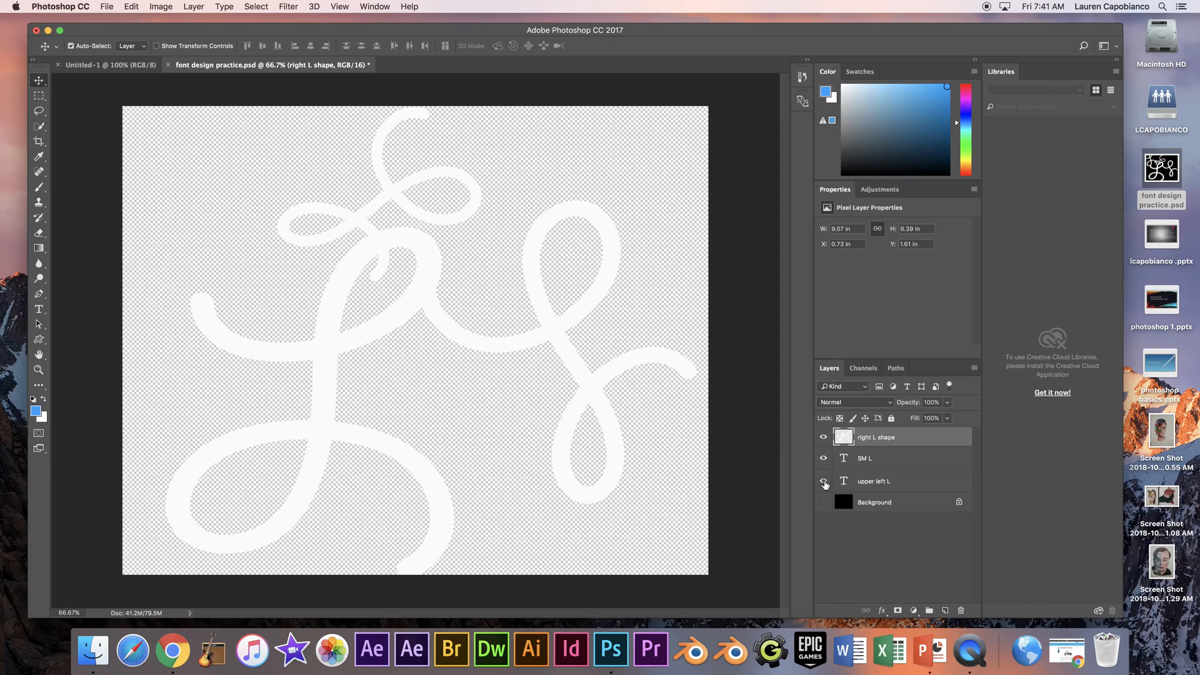
pyautogui.click(824, 482)
pyautogui.click(823, 502)
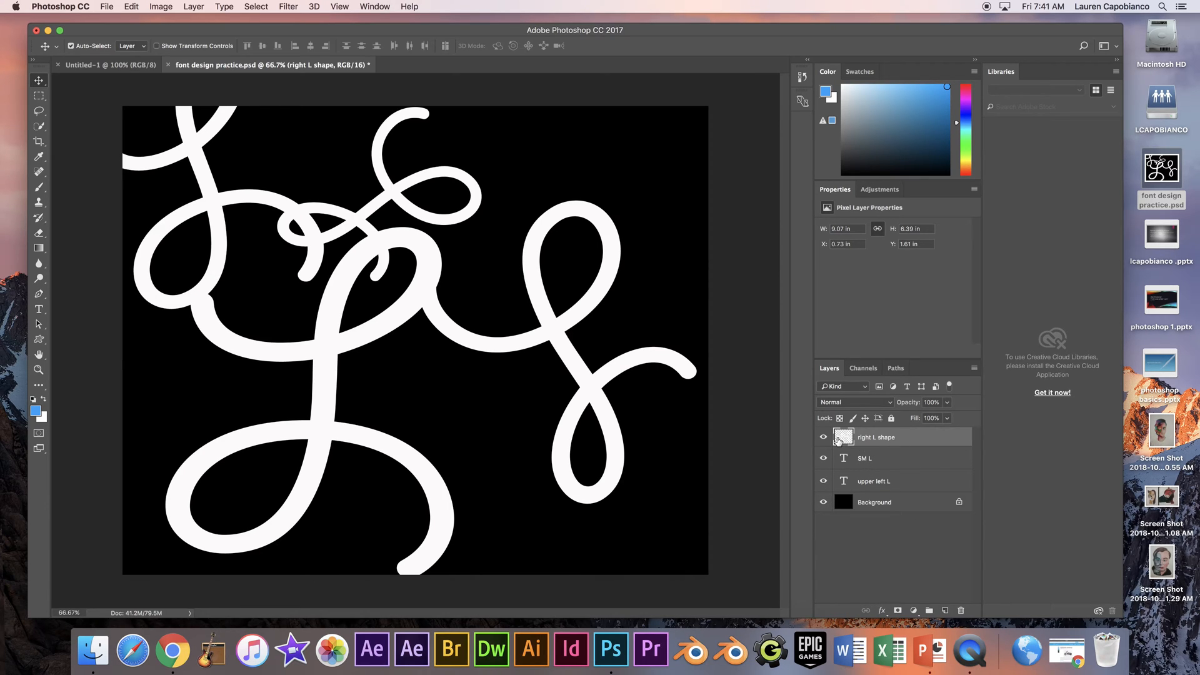
# - Move the merged right L shape layer slightly on the canvas, and undo the move
pyautogui.moveTo(394, 326)
pyautogui.mouseDown()
pyautogui.moveTo(475, 312)
pyautogui.moveTo(478, 384)
pyautogui.moveTo(441, 297)
pyautogui.moveTo(423, 358)
pyautogui.moveTo(400, 363)
pyautogui.moveTo(412, 294)
pyautogui.moveTo(438, 350)
pyautogui.moveTo(395, 317)
pyautogui.mouseUp()
pyautogui.click(138, 9)
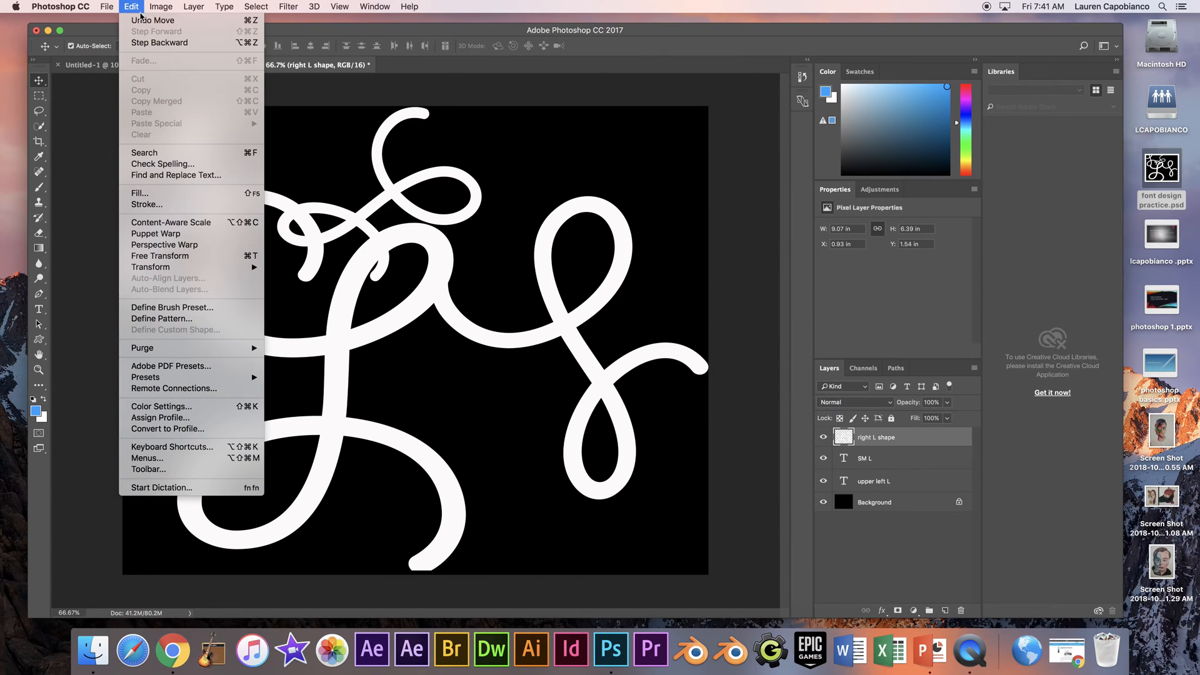
pyautogui.click(150, 20)
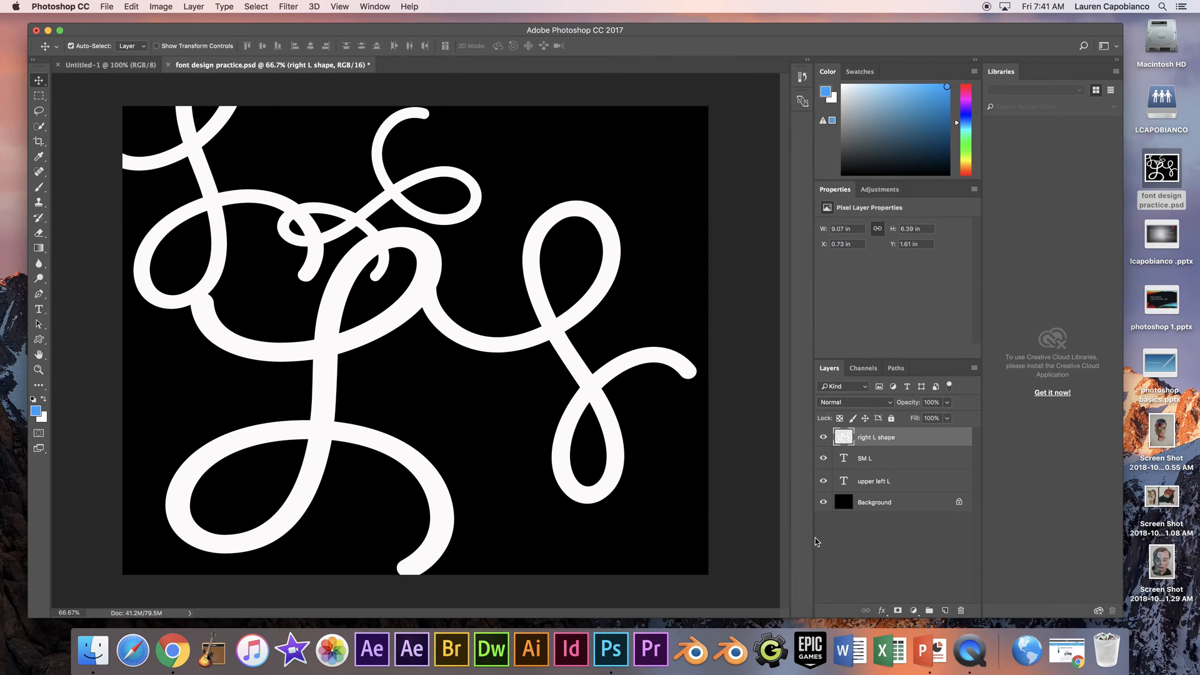
# - Hide the right L shape and Background layers, and merge the visible SM L and upper left L layers
pyautogui.click(823, 437)
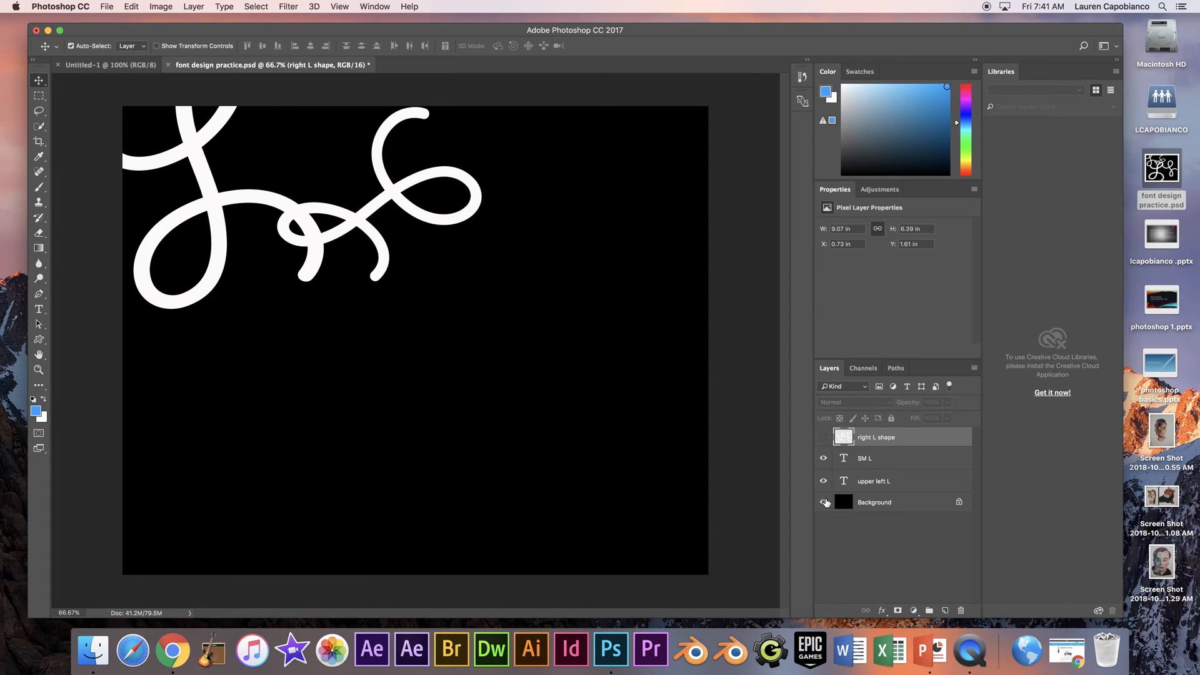
pyautogui.click(823, 502)
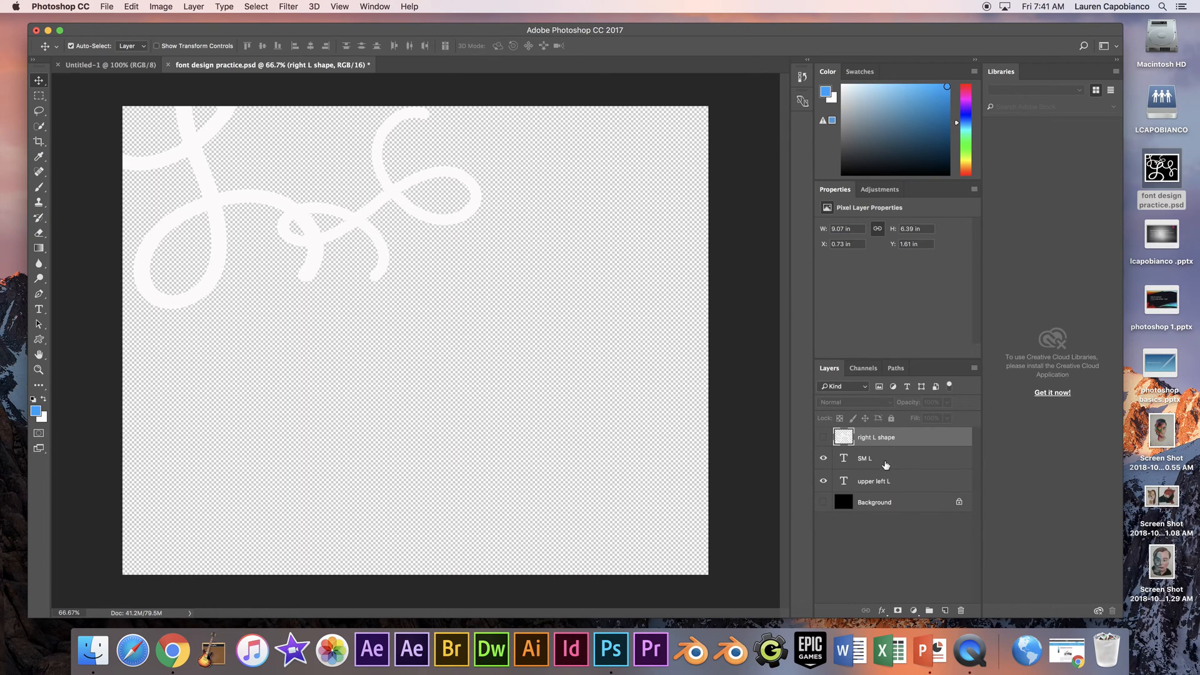
pyautogui.click(886, 463)
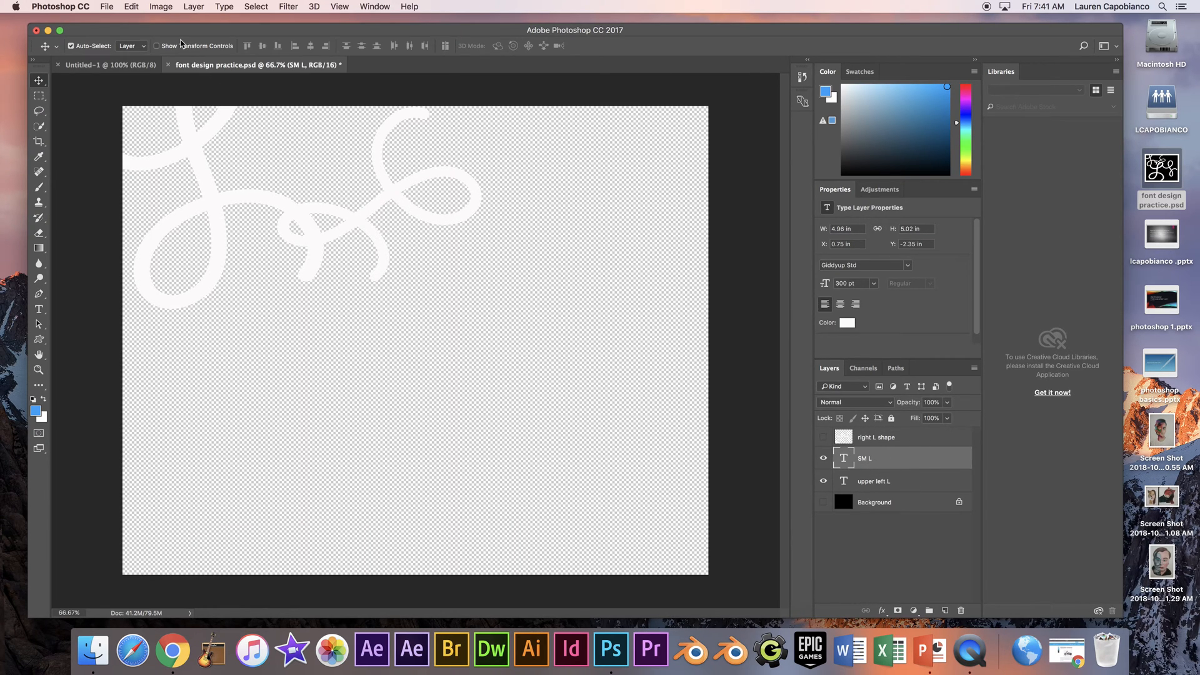
pyautogui.click(161, 7)
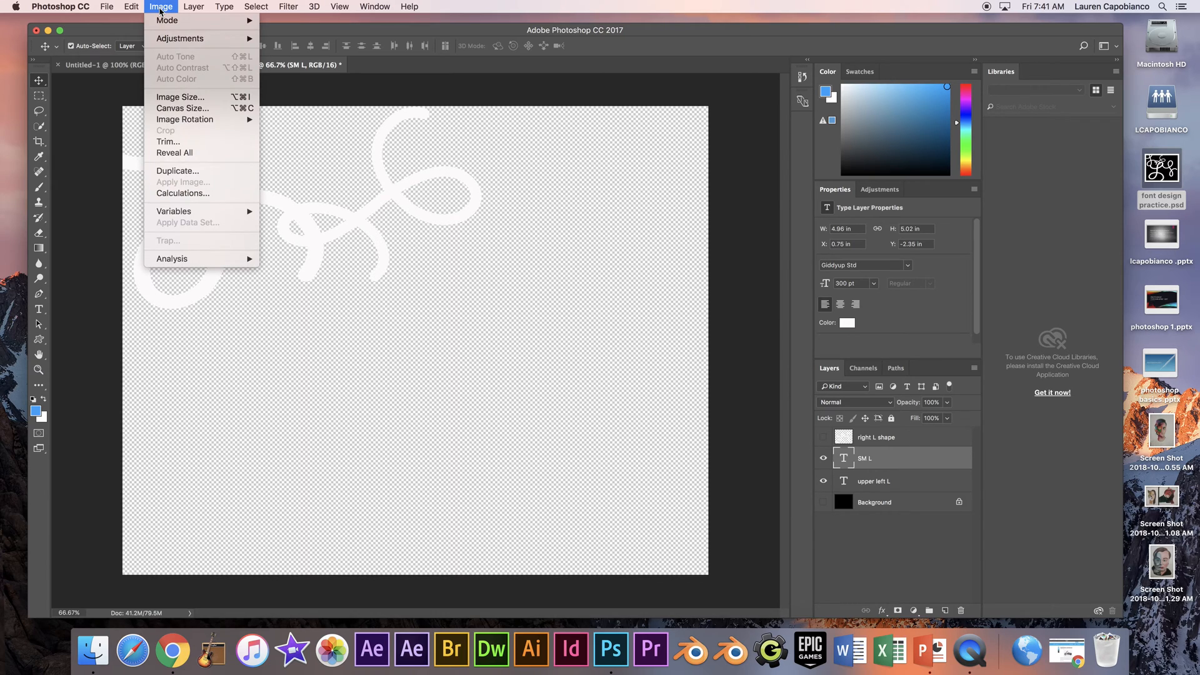
pyautogui.moveTo(194, 7)
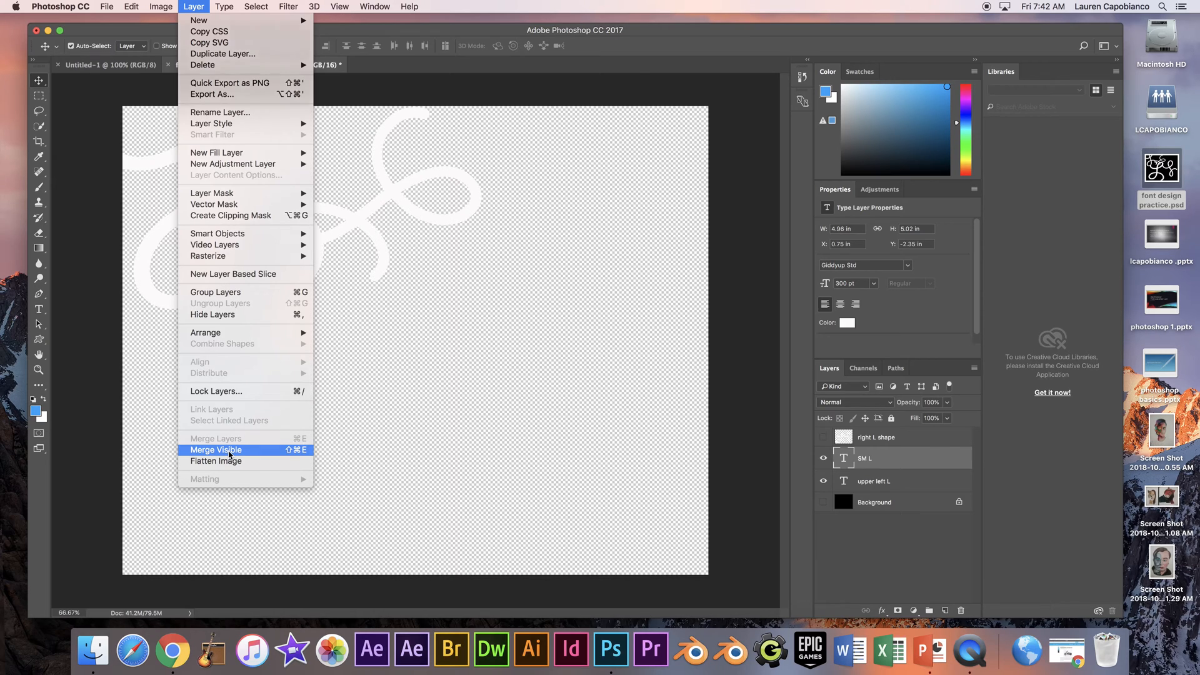
pyautogui.click(229, 453)
# - Show the right L shape and Background layers again, and move the right L shape artwork slightly right and down
pyautogui.click(824, 439)
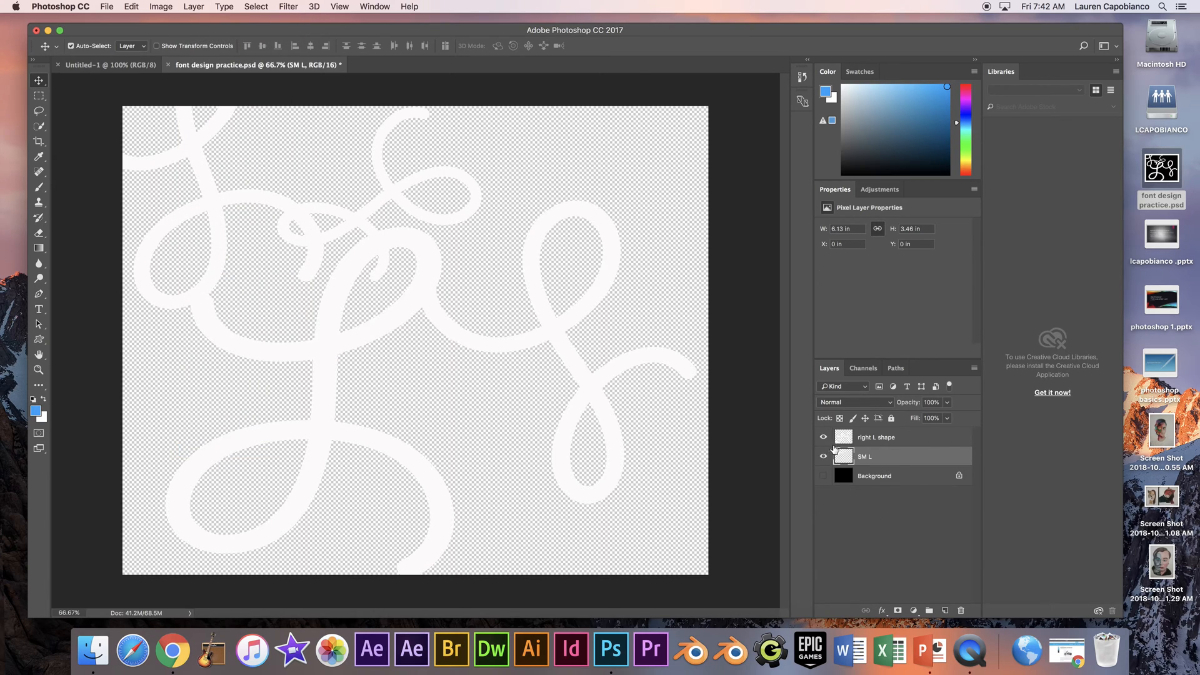
pyautogui.click(825, 477)
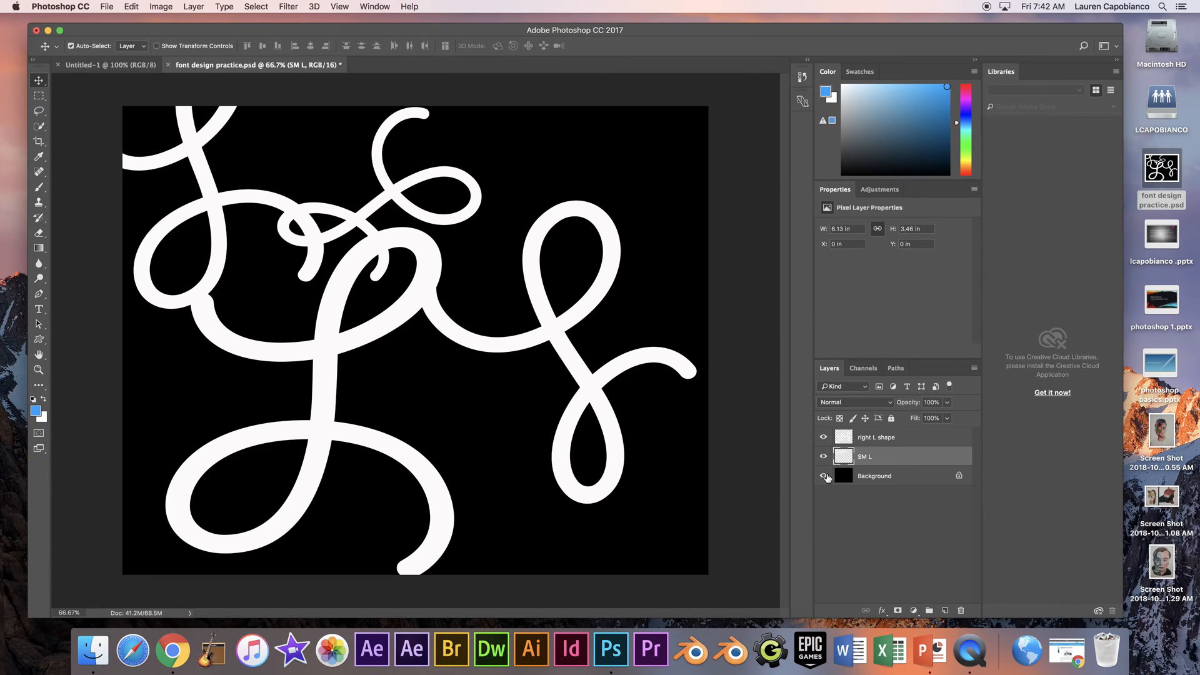
pyautogui.click(882, 439)
pyautogui.moveTo(524, 336); pyautogui.dragTo(525, 359)
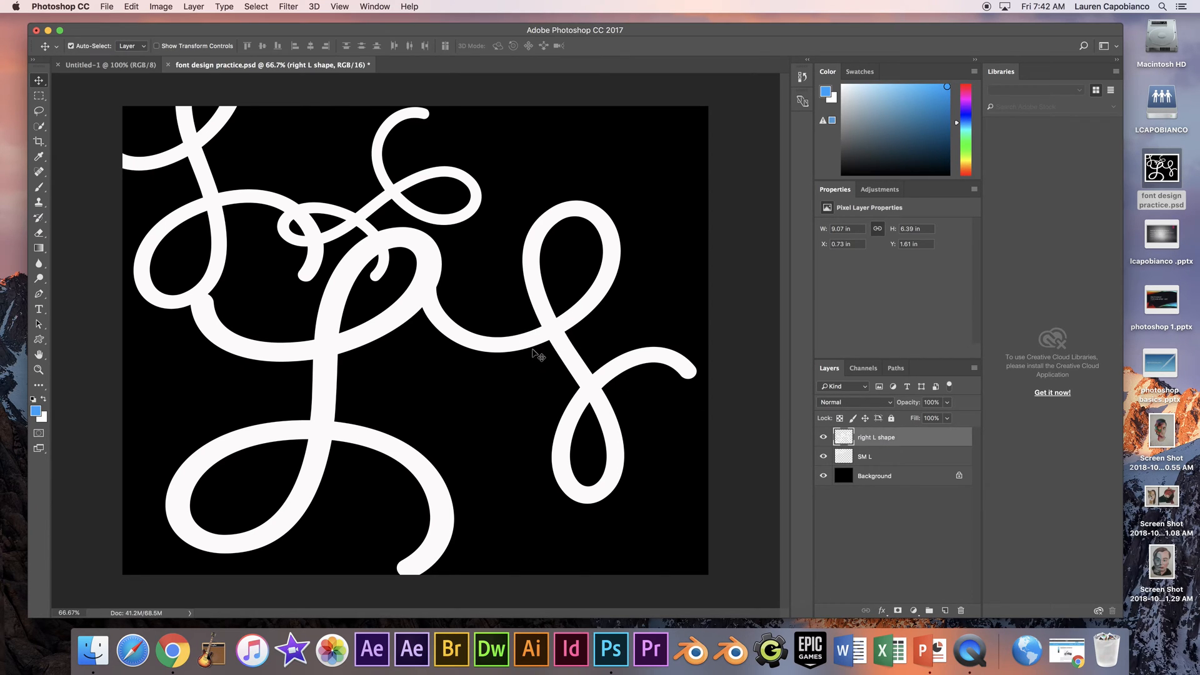
pyautogui.moveTo(445, 323); pyautogui.dragTo(490, 321)
# - Duplicate the merged SM L layer and move the copy right to about X 5.93 in, Y 0 in
pyautogui.click(880, 457)
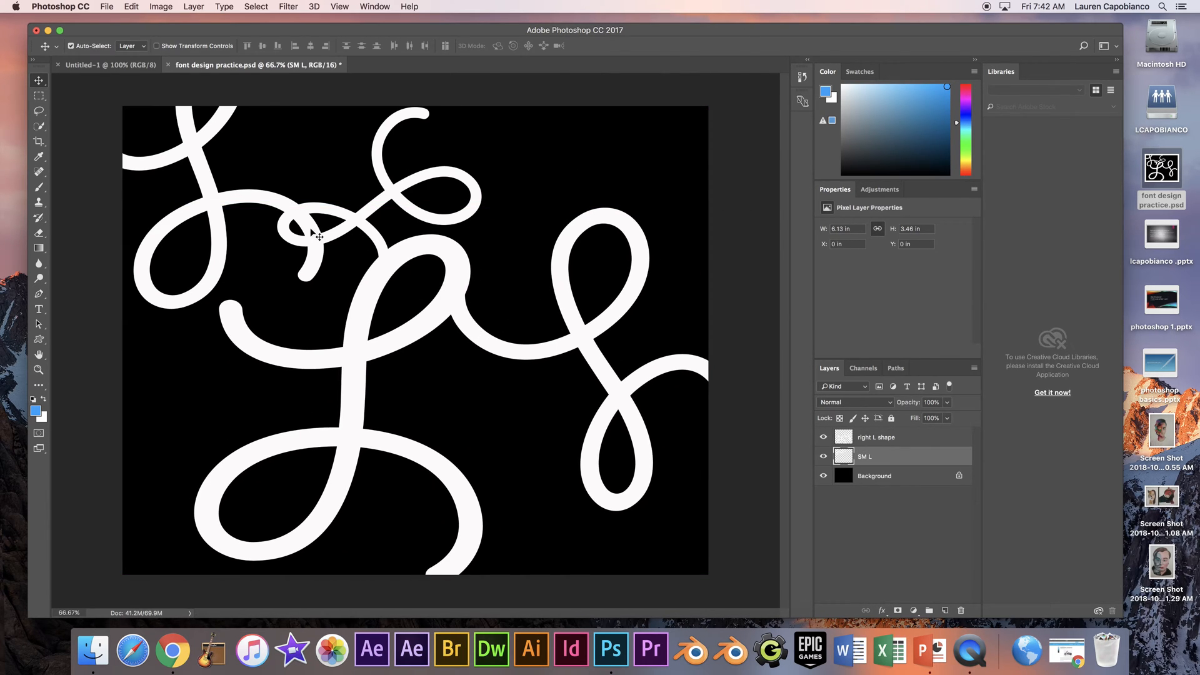
pyautogui.moveTo(275, 216)
pyautogui.mouseDown()
pyautogui.moveTo(420, 275)
pyautogui.moveTo(252, 235)
pyautogui.moveTo(284, 208)
pyautogui.moveTo(272, 218)
pyautogui.mouseUp()
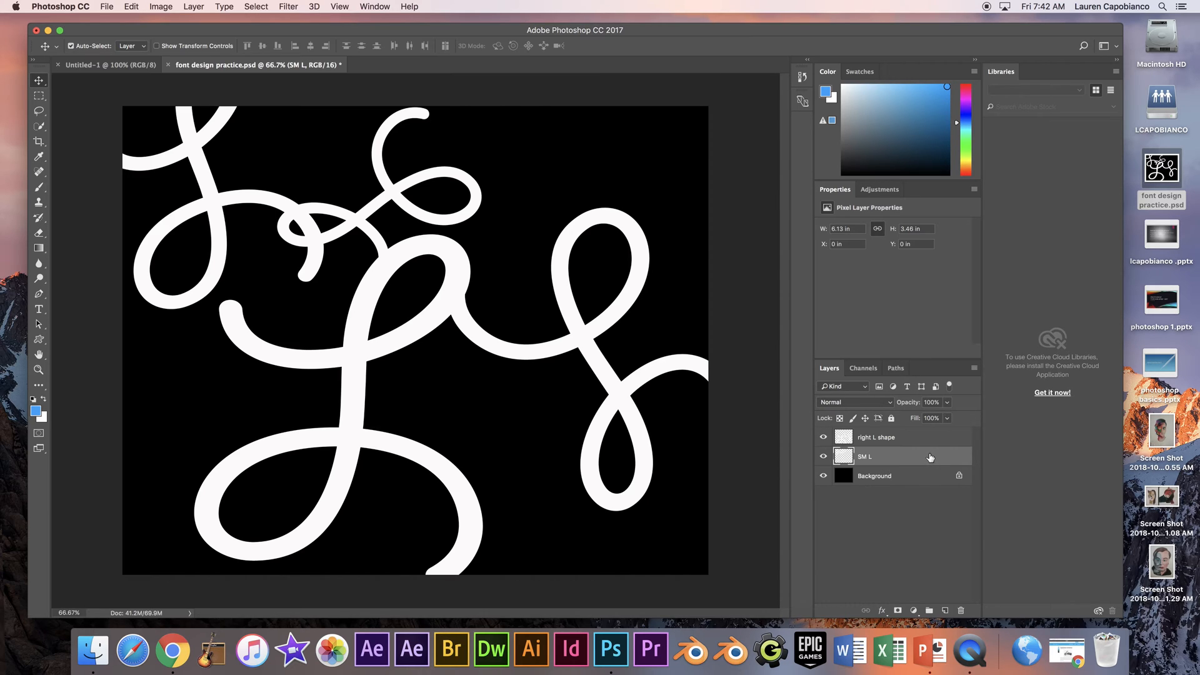
pyautogui.moveTo(928, 455); pyautogui.dragTo(946, 612)
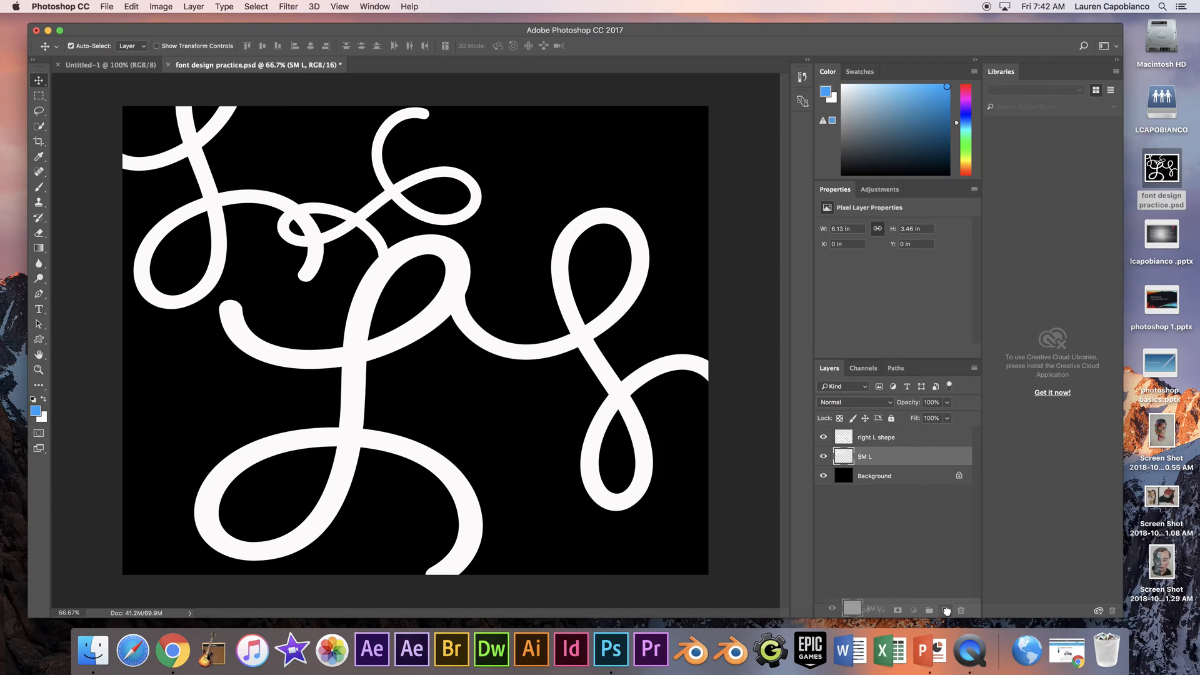
pyautogui.moveTo(946, 611); pyautogui.dragTo(946, 611)
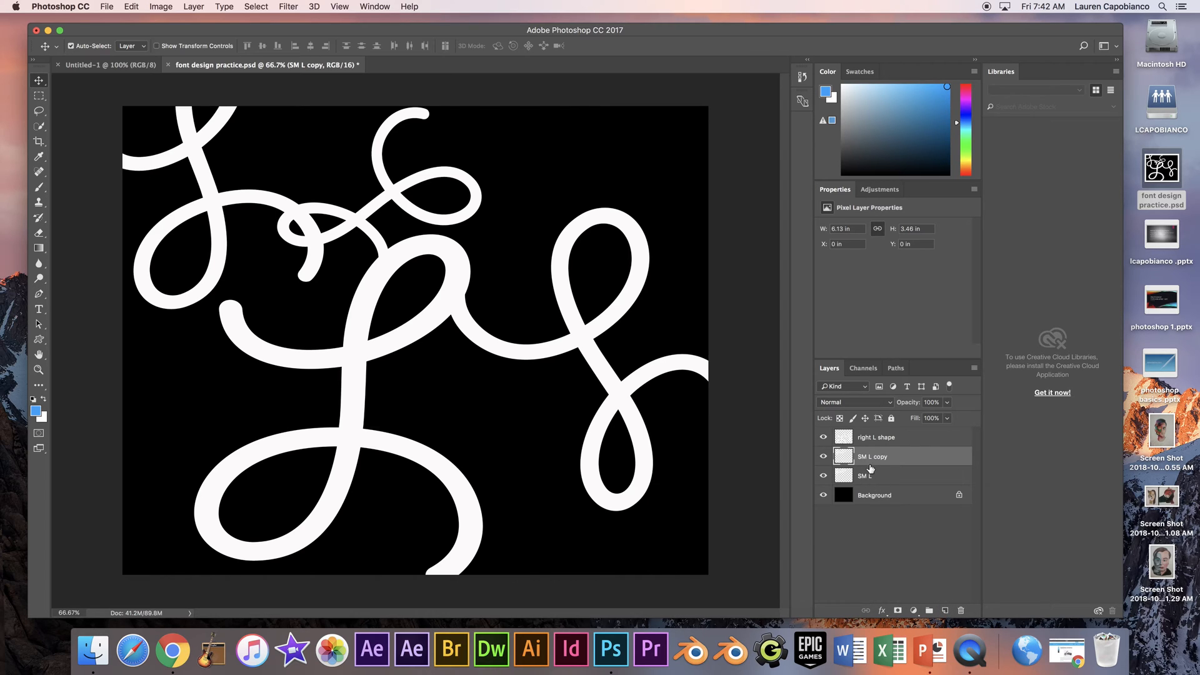
pyautogui.moveTo(239, 219); pyautogui.dragTo(599, 205)
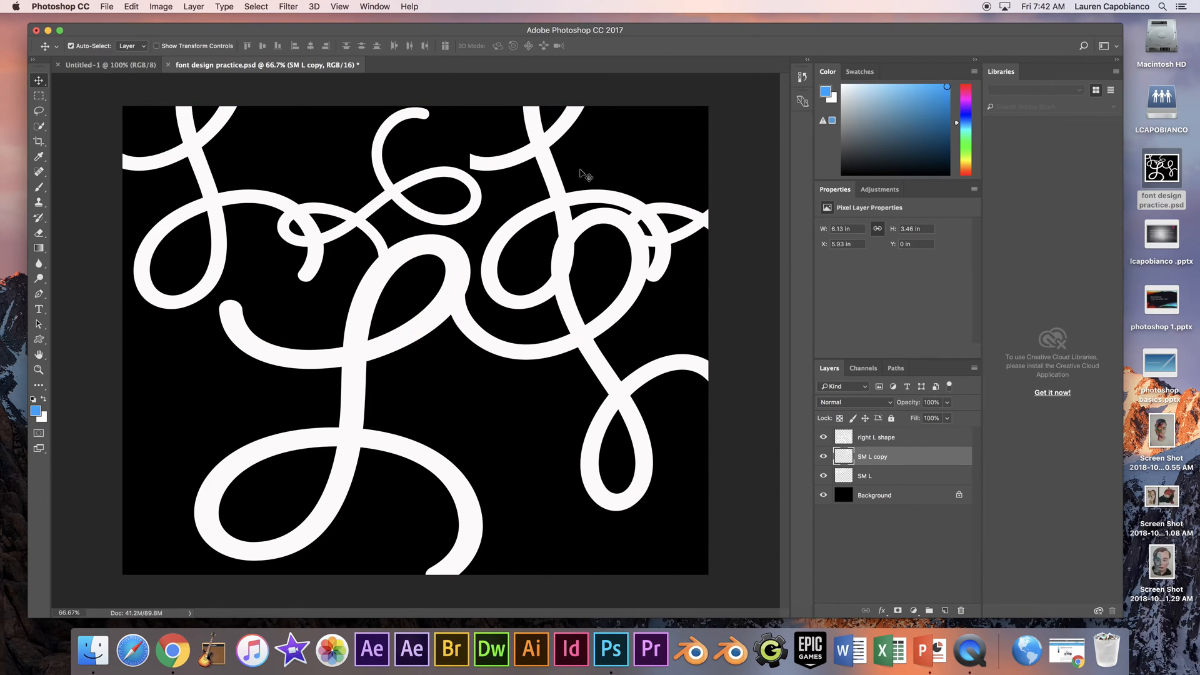
# - Move SM L copy to about X 4.38 in, and duplicate it twice in succession, placing the first duplicate at about X 4.77 in, Y 3.05 in
pyautogui.moveTo(538, 161); pyautogui.dragTo(420, 153)
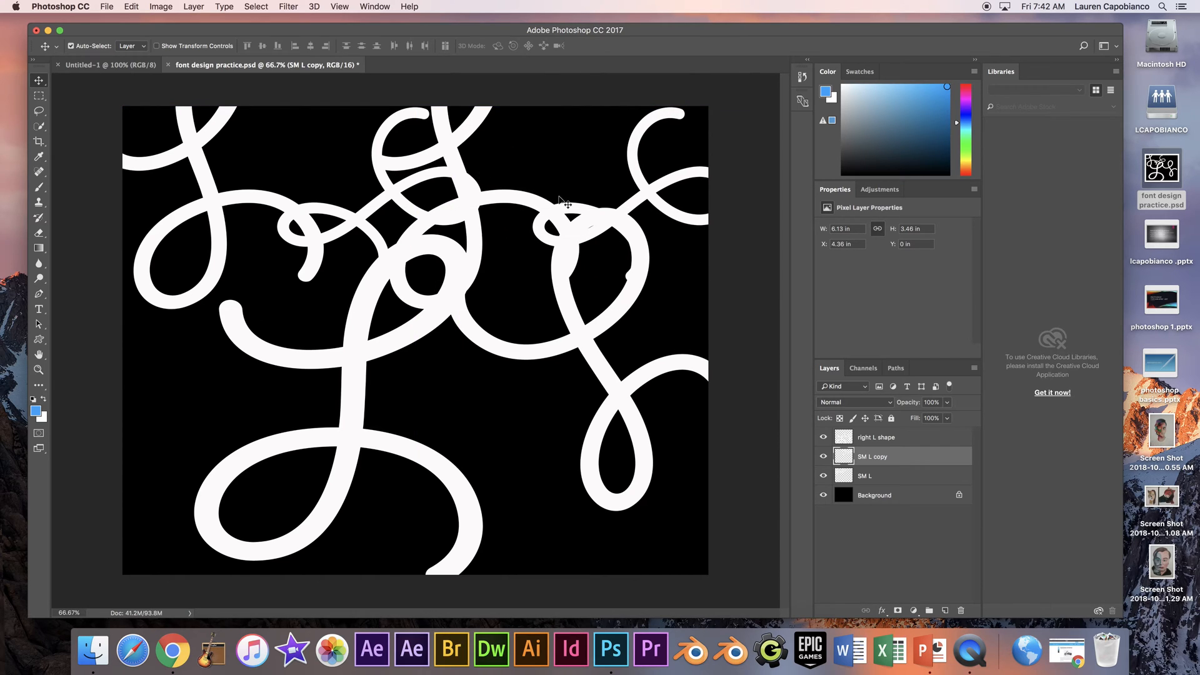
pyautogui.moveTo(944, 459); pyautogui.dragTo(945, 610)
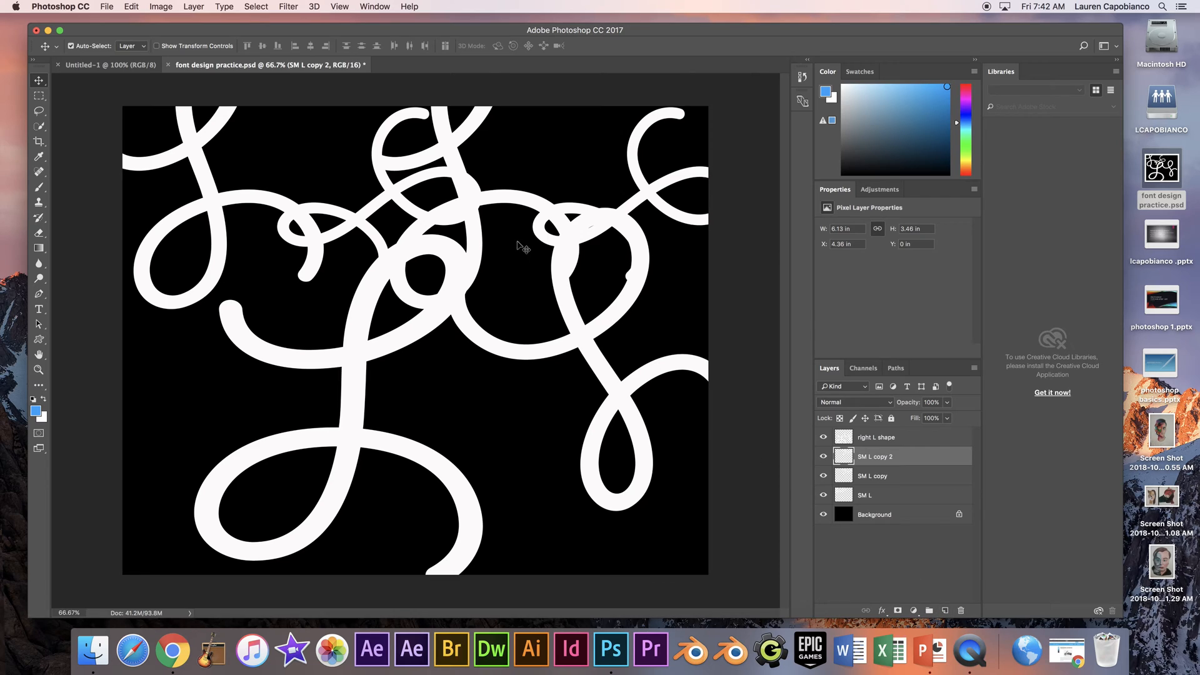
pyautogui.moveTo(468, 187); pyautogui.dragTo(492, 367)
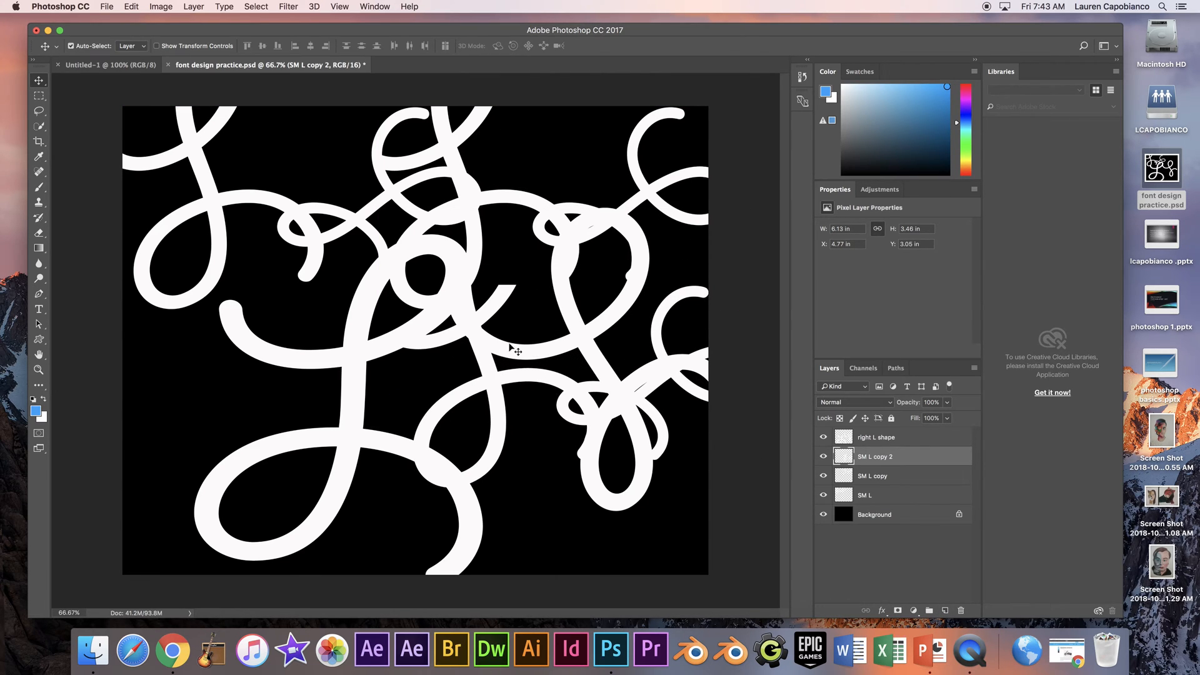
pyautogui.moveTo(931, 461); pyautogui.dragTo(945, 610)
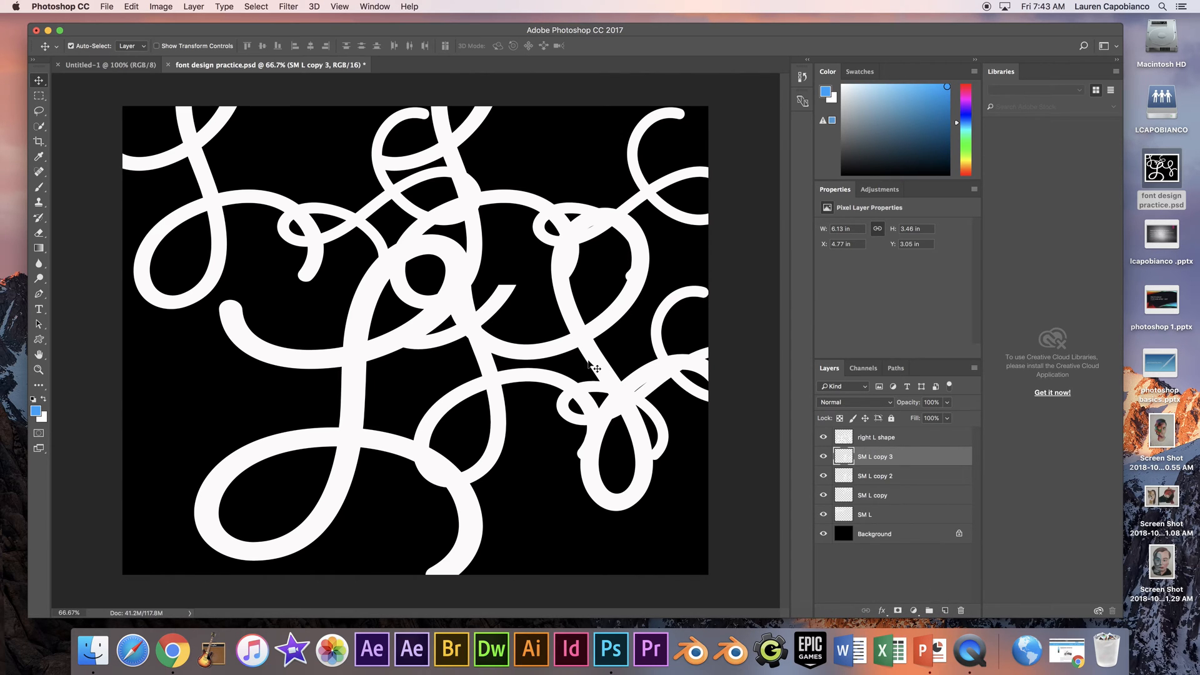
pyautogui.moveTo(537, 355); pyautogui.dragTo(562, 397)
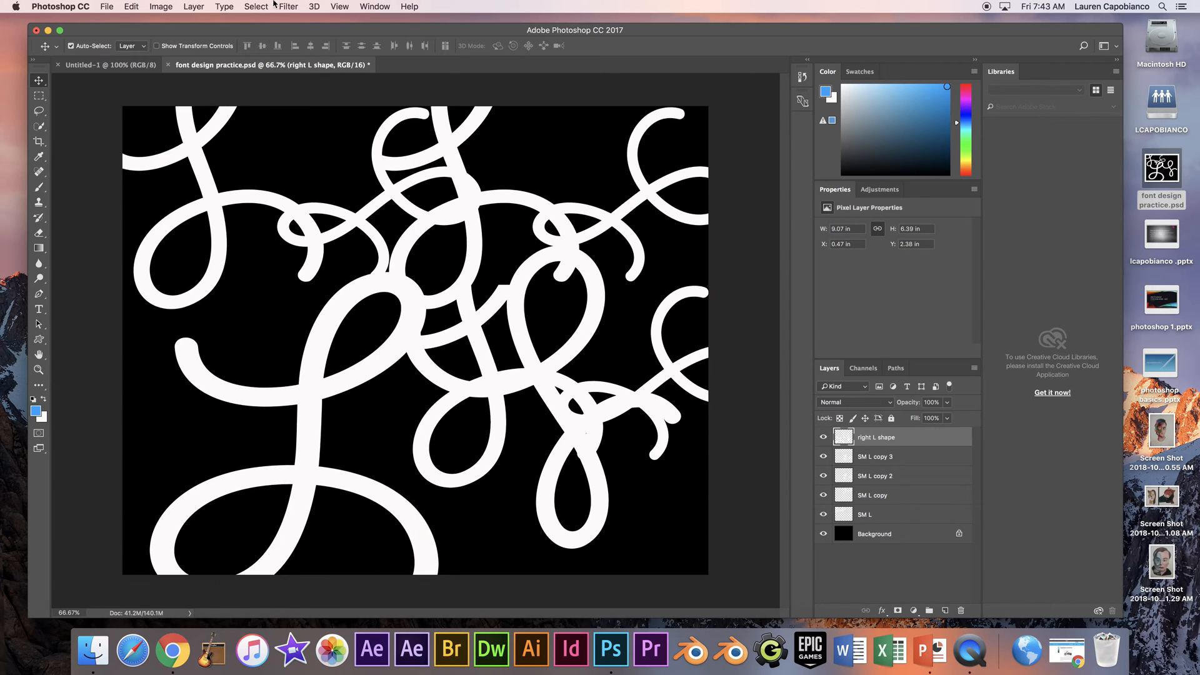
pyautogui.click(133, 7)
pyautogui.click(144, 20)
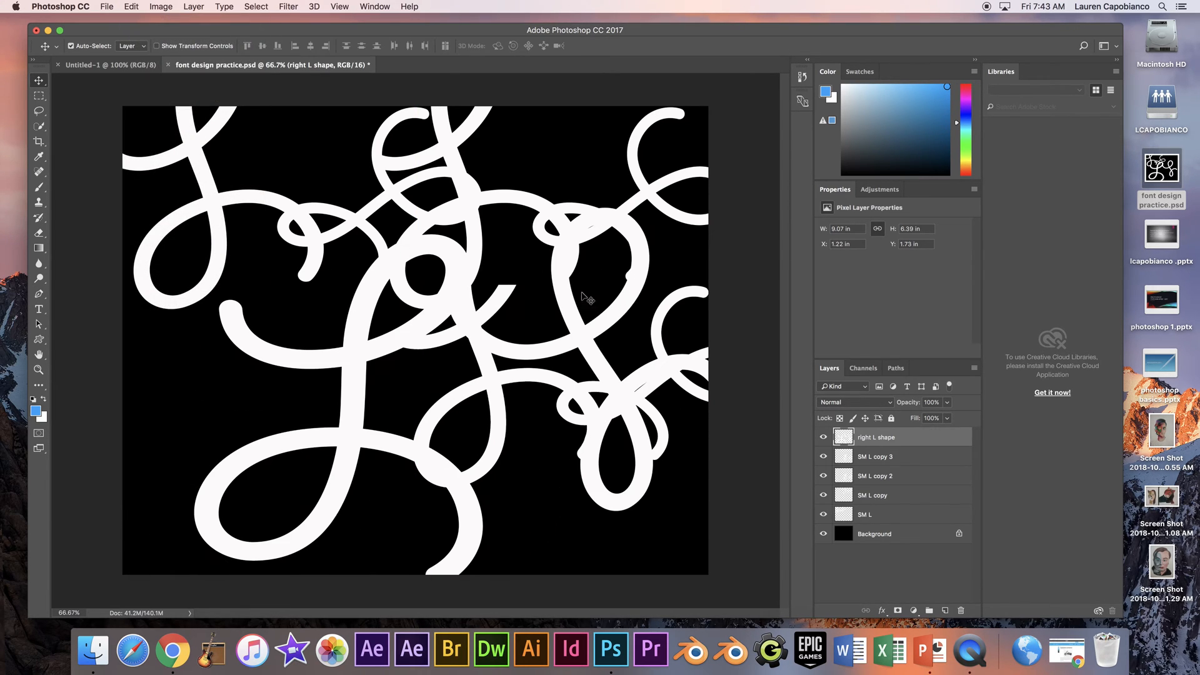
# - Move the SM L copy 3 artwork to the canvas's lower left, at about X 0 in, Y 3.47 in
pyautogui.click(905, 495)
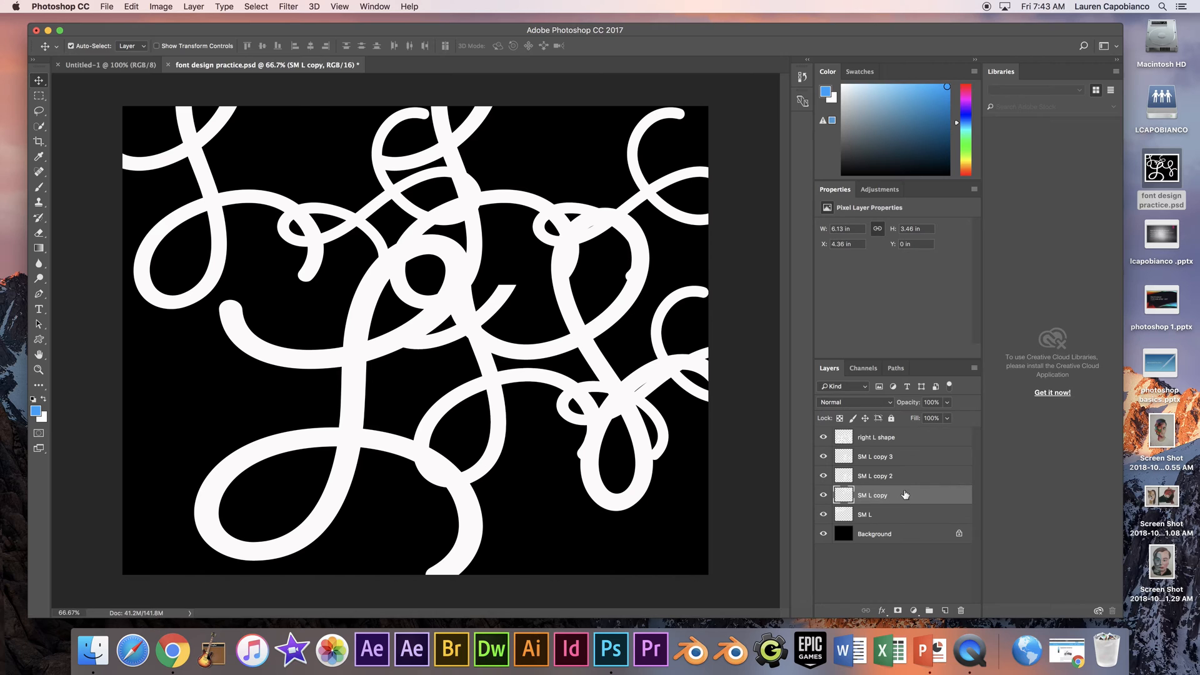
pyautogui.click(905, 462)
pyautogui.moveTo(491, 375); pyautogui.dragTo(203, 394)
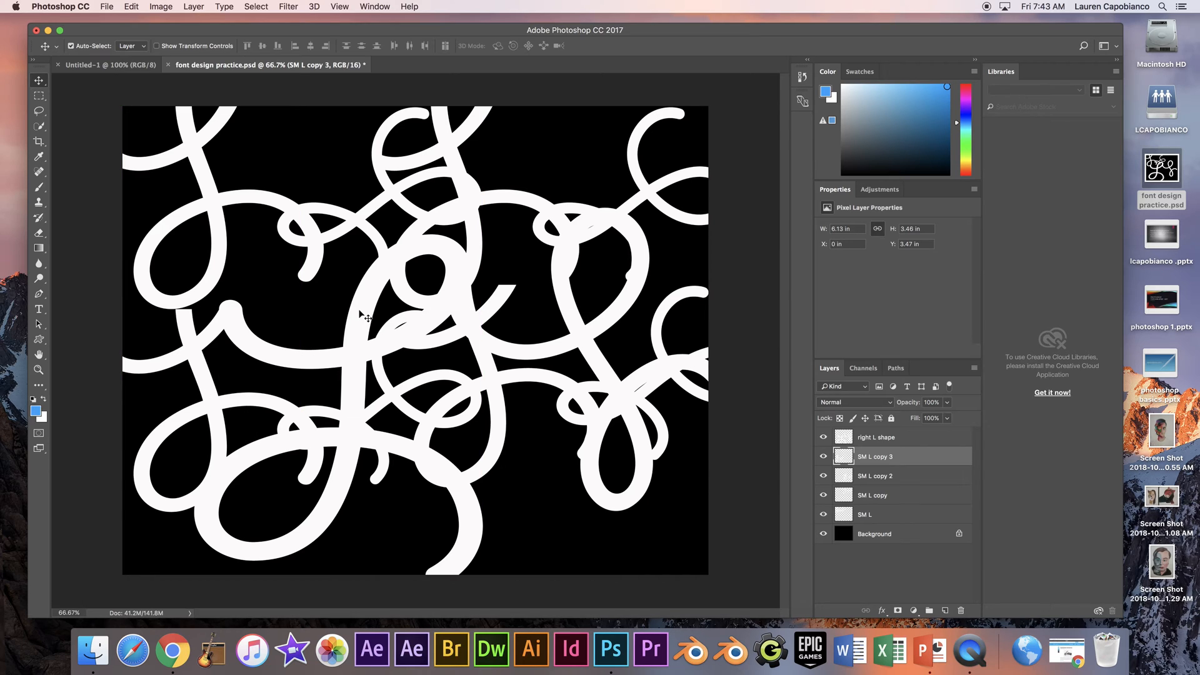
# - Hide the SM L copy 3, SM L copy 2 and SM L copy layers, and show all three again
pyautogui.click(824, 459)
pyautogui.click(825, 477)
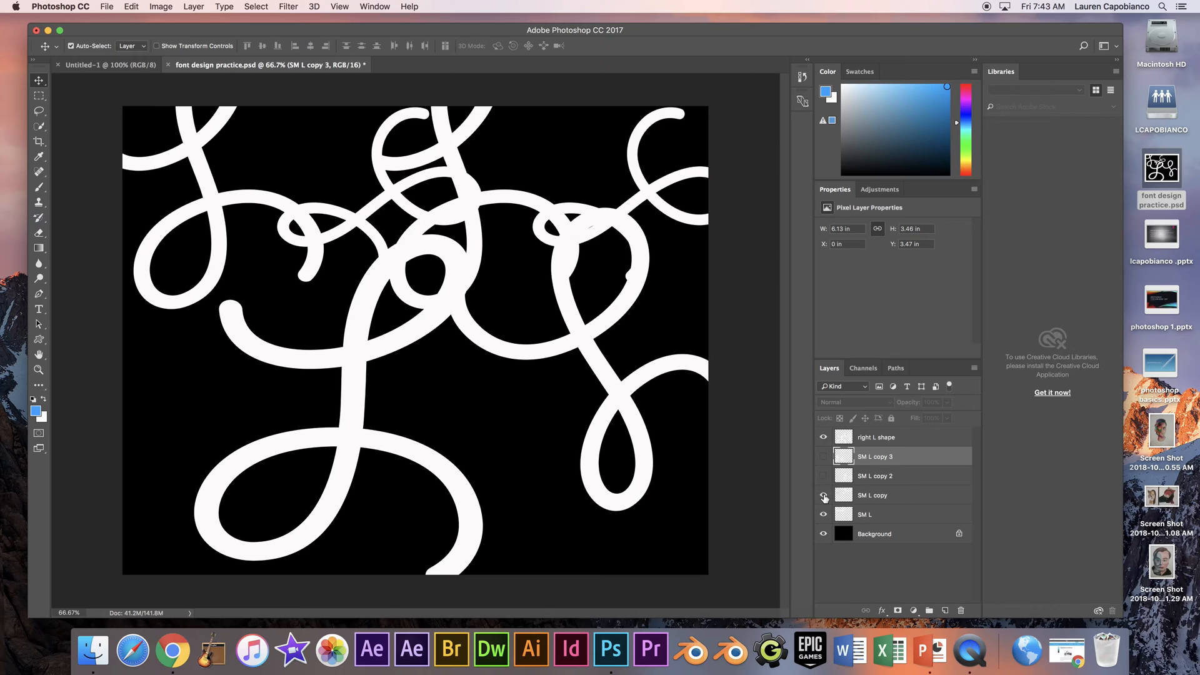
pyautogui.click(823, 496)
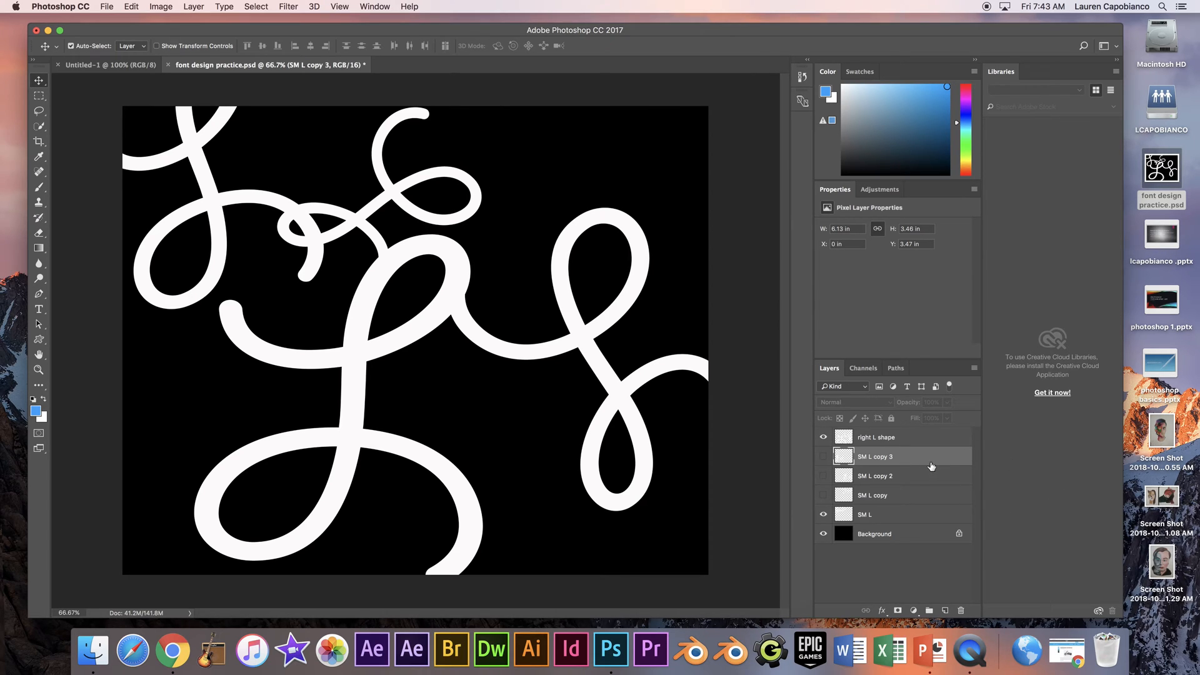
pyautogui.click(824, 456)
pyautogui.moveTo(823, 476); pyautogui.dragTo(824, 496)
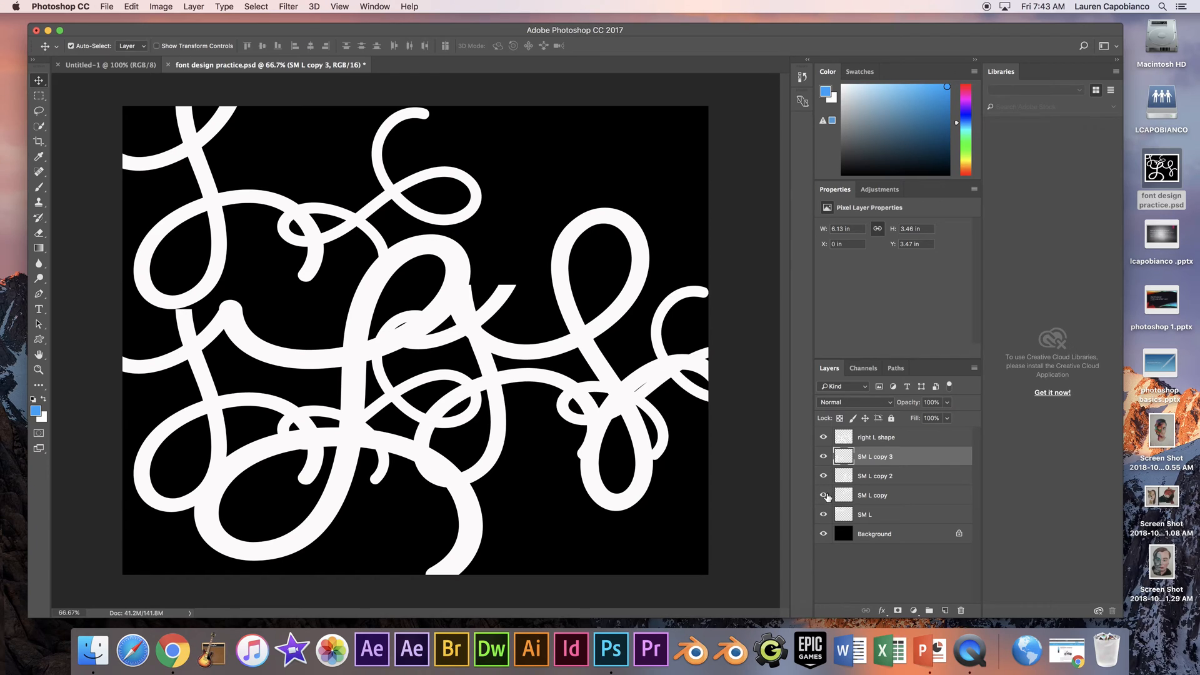
# - Flatten the image into a single Background layer, and unlock that layer
pyautogui.click(172, 8)
pyautogui.moveTo(198, 7)
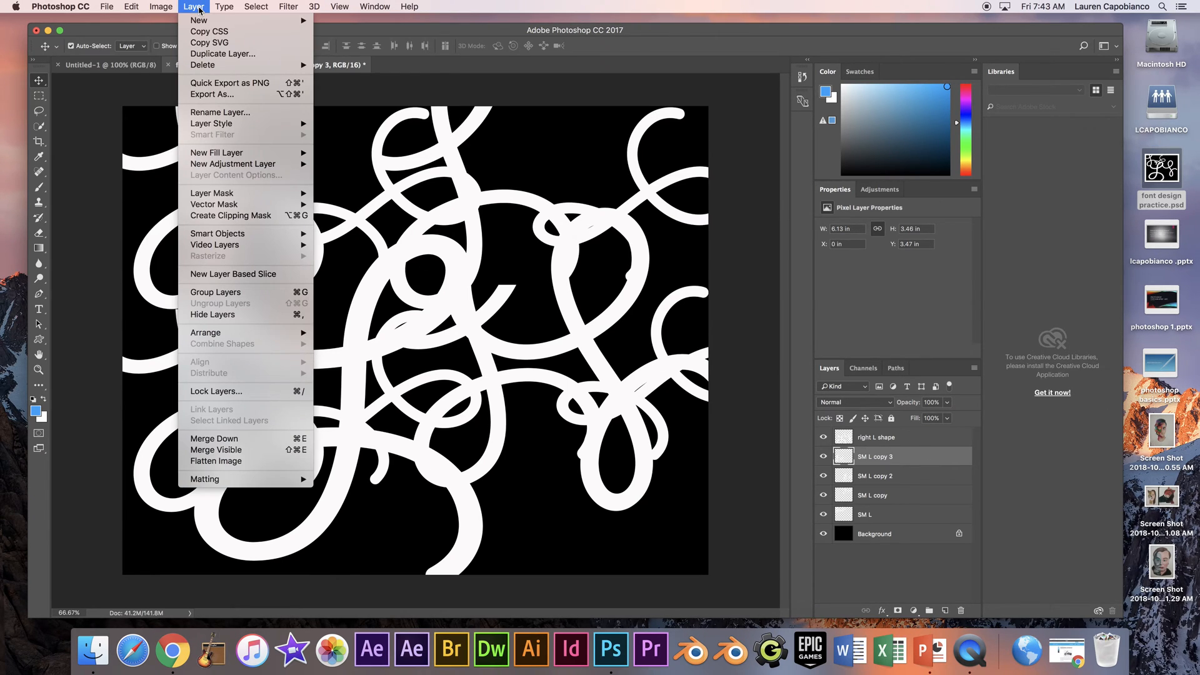
pyautogui.click(236, 464)
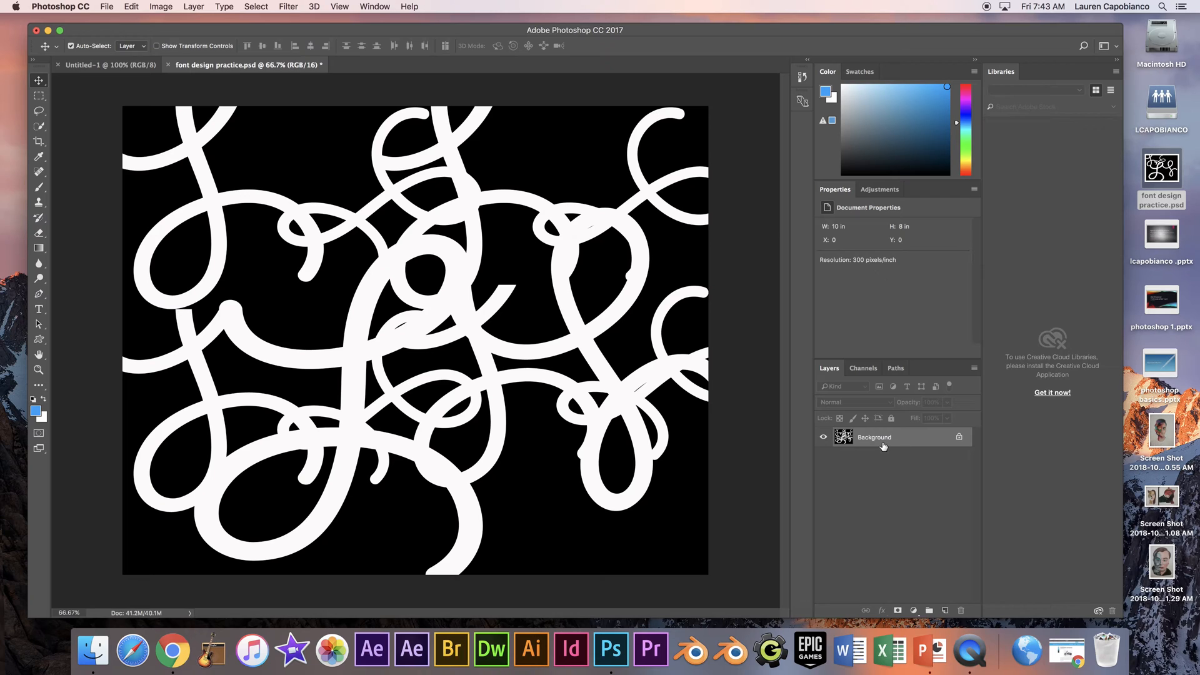
pyautogui.click(960, 438)
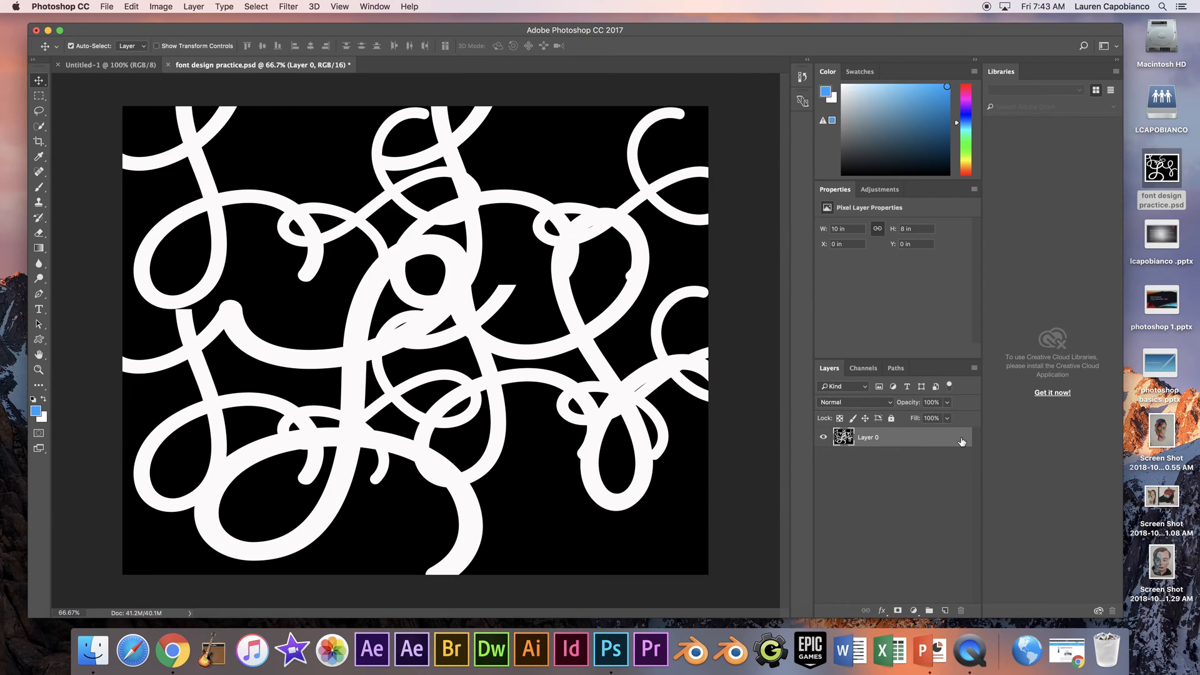
pyautogui.doubleClick(958, 441)
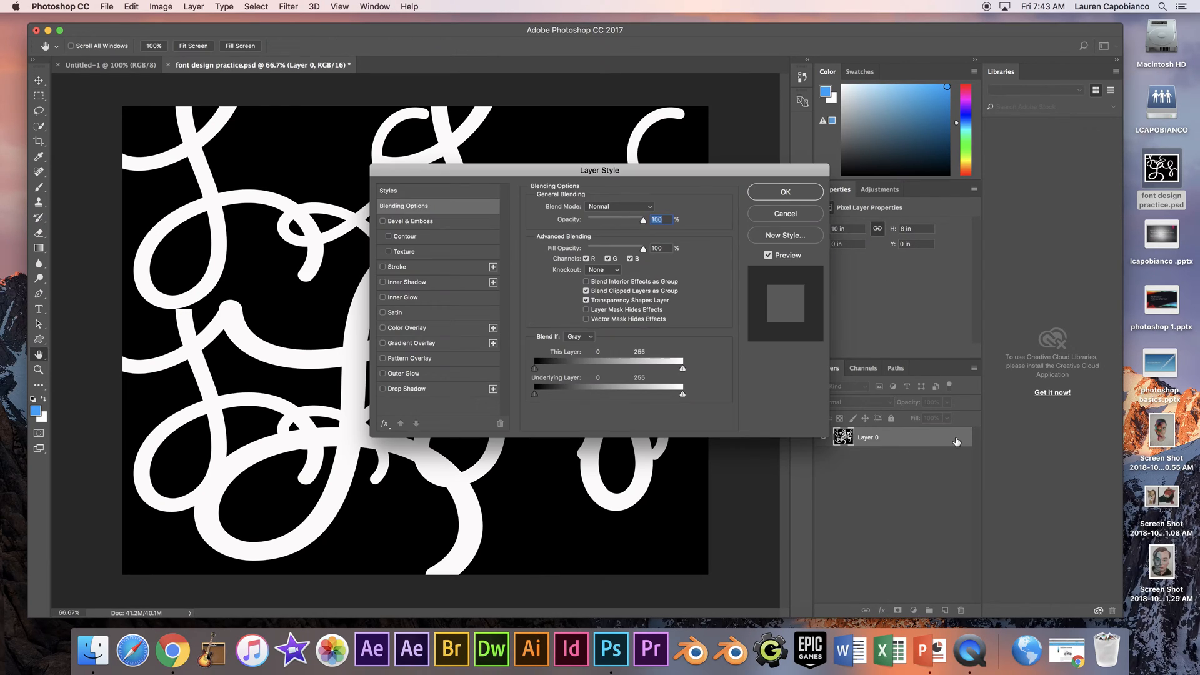
pyautogui.click(785, 213)
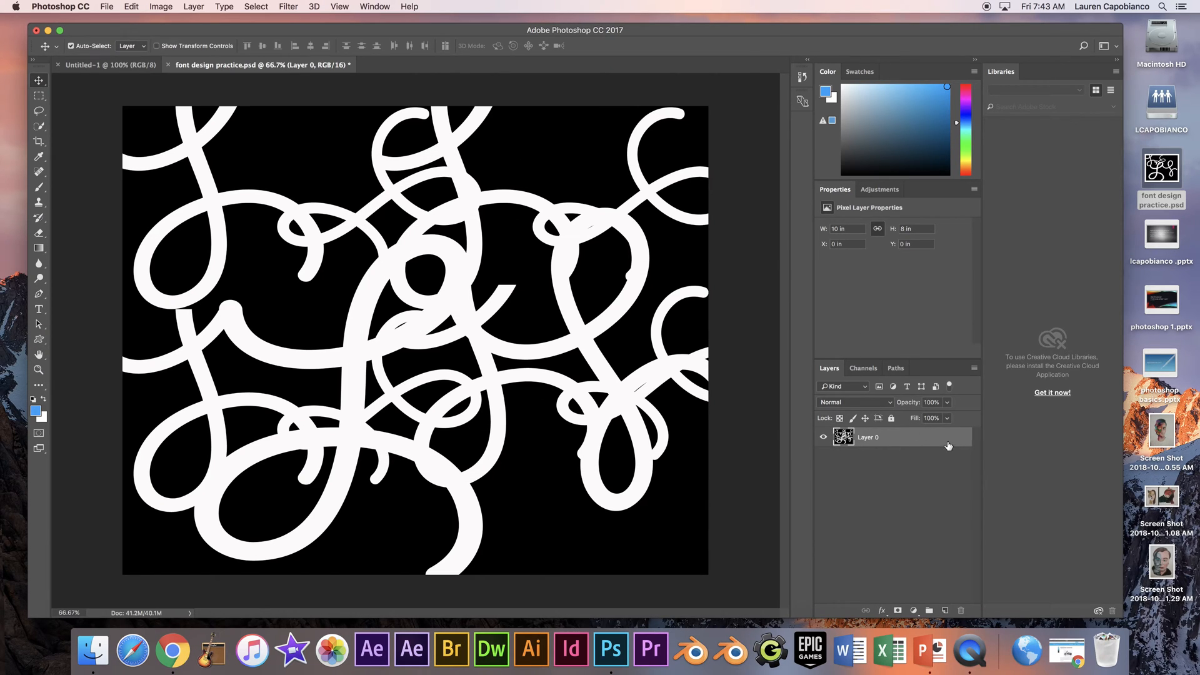
# - Undo the unlocking of the background and the flattening of the image to restore the separate layers
pyautogui.click(130, 10)
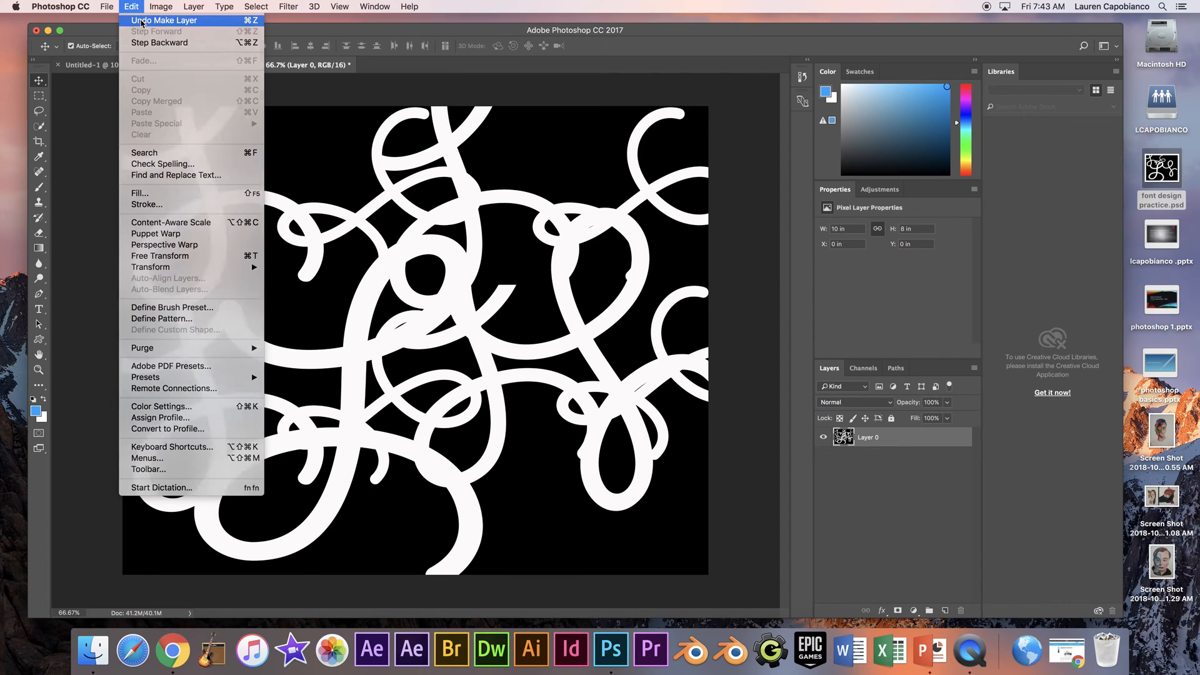
pyautogui.click(141, 23)
pyautogui.click(137, 9)
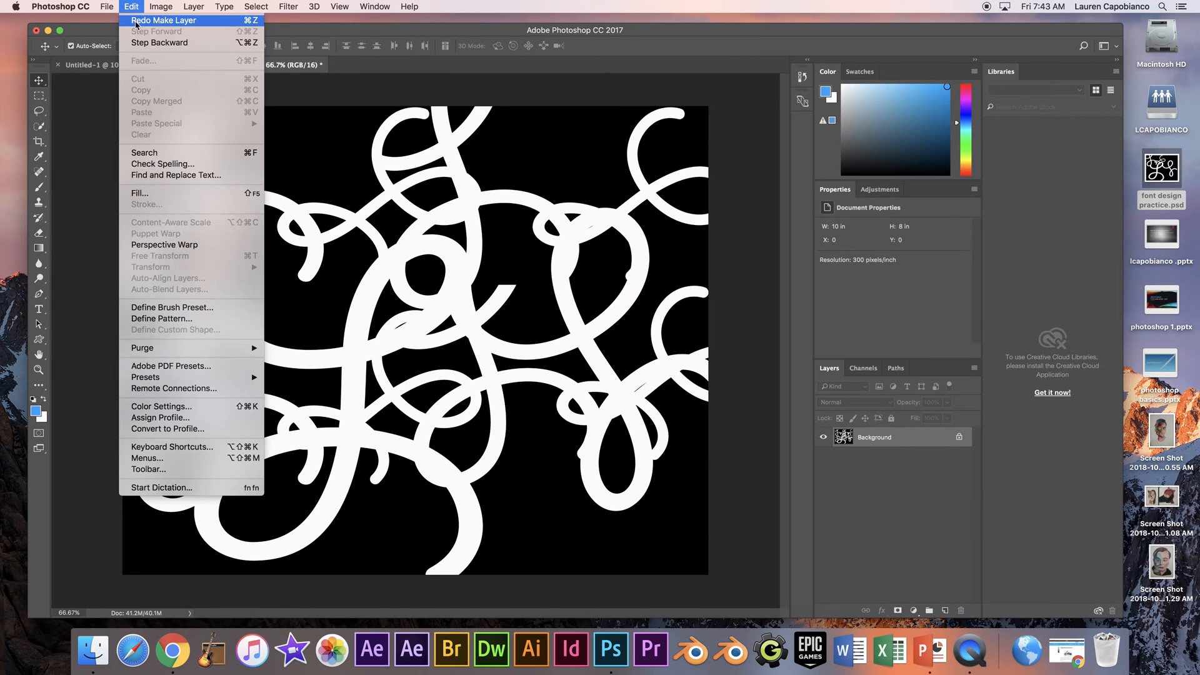
pyautogui.click(146, 43)
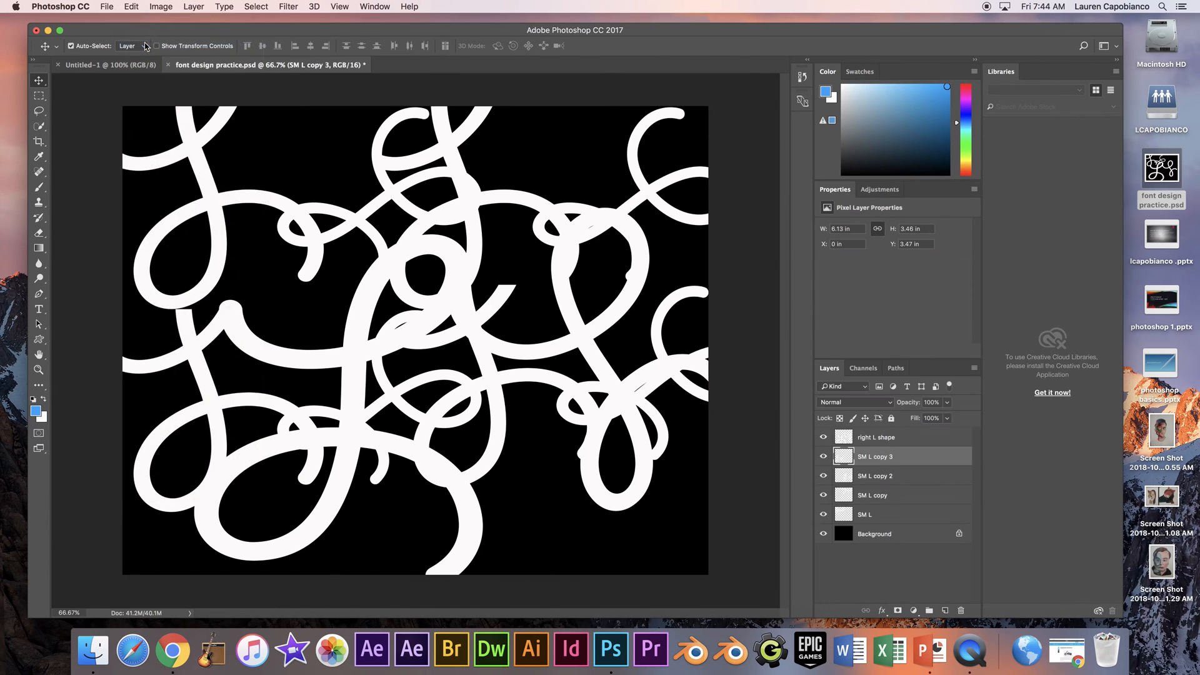
pyautogui.click(133, 6)
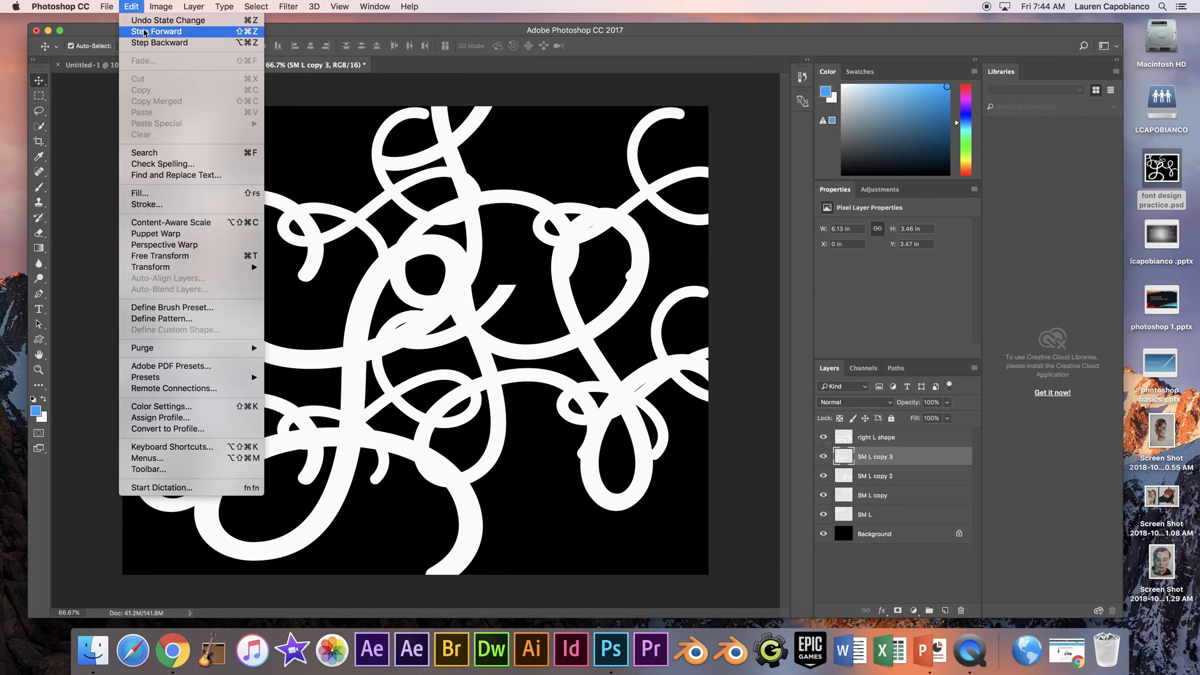
pyautogui.click(92, 103)
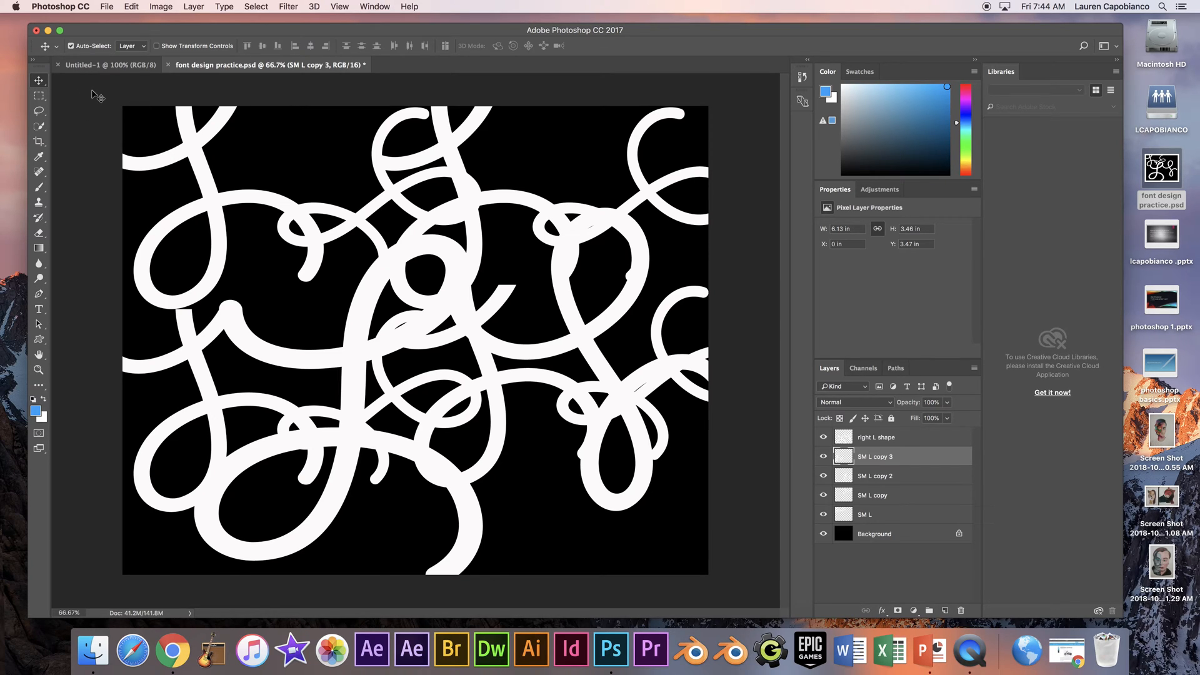
pyautogui.moveTo(150, 30); pyautogui.dragTo(257, 40)
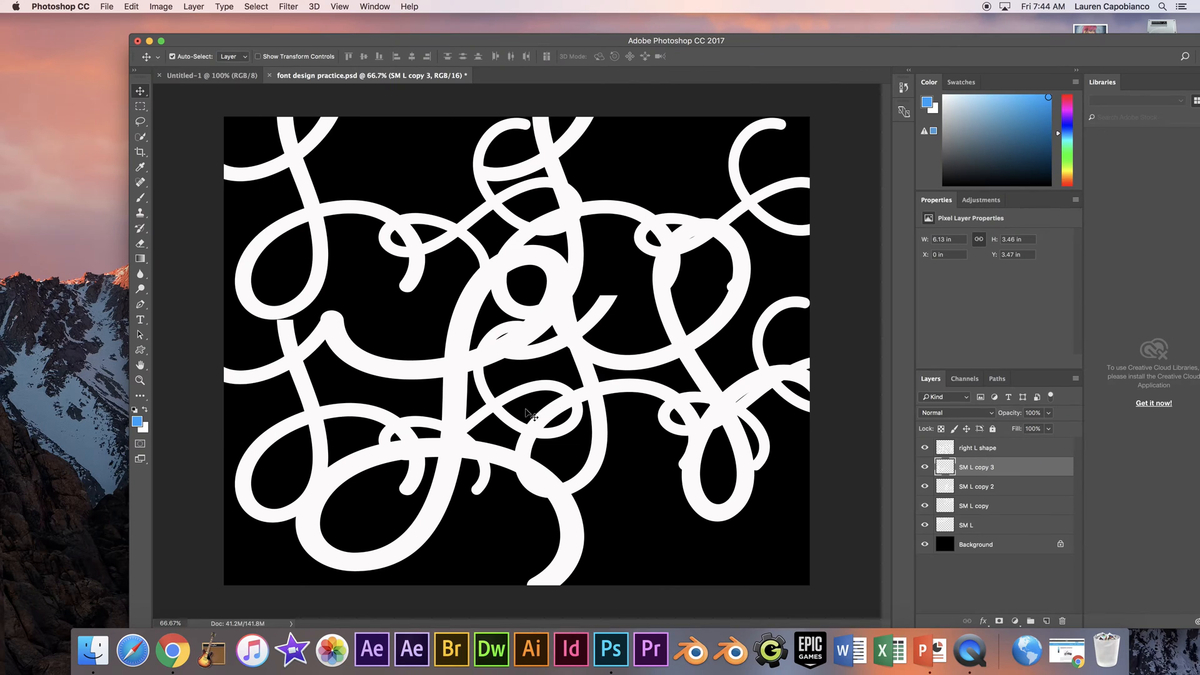
pyautogui.click(78, 115)
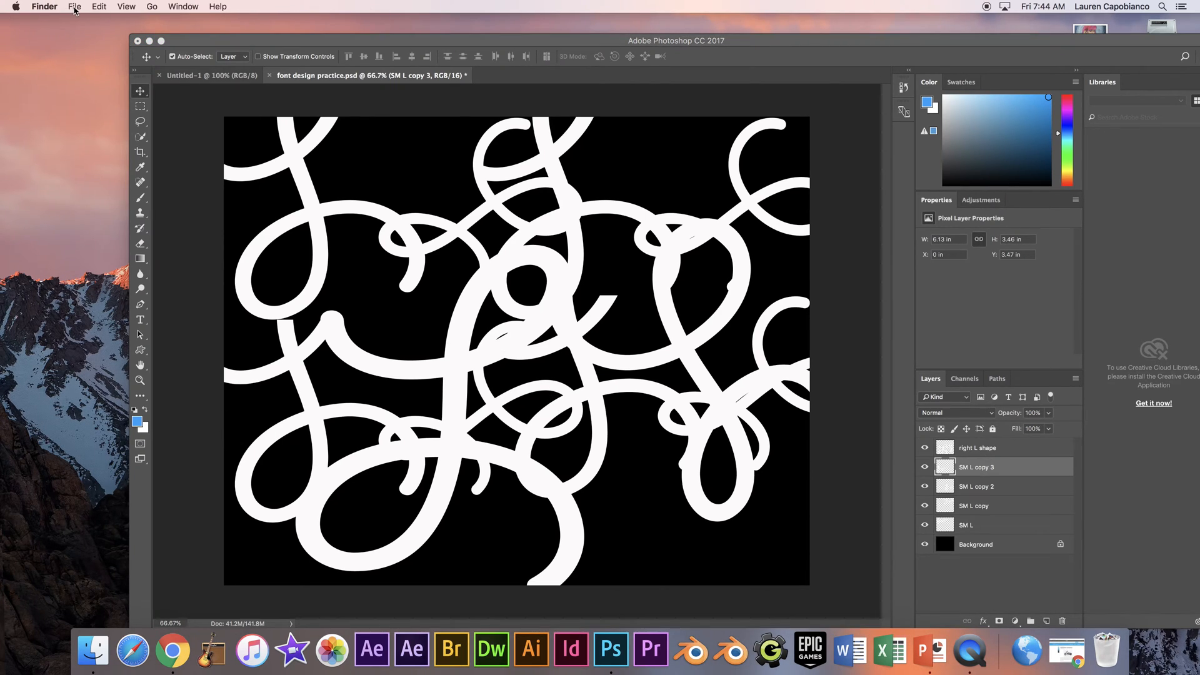
pyautogui.click(75, 8)
pyautogui.click(43, 57)
pyautogui.click(542, 55)
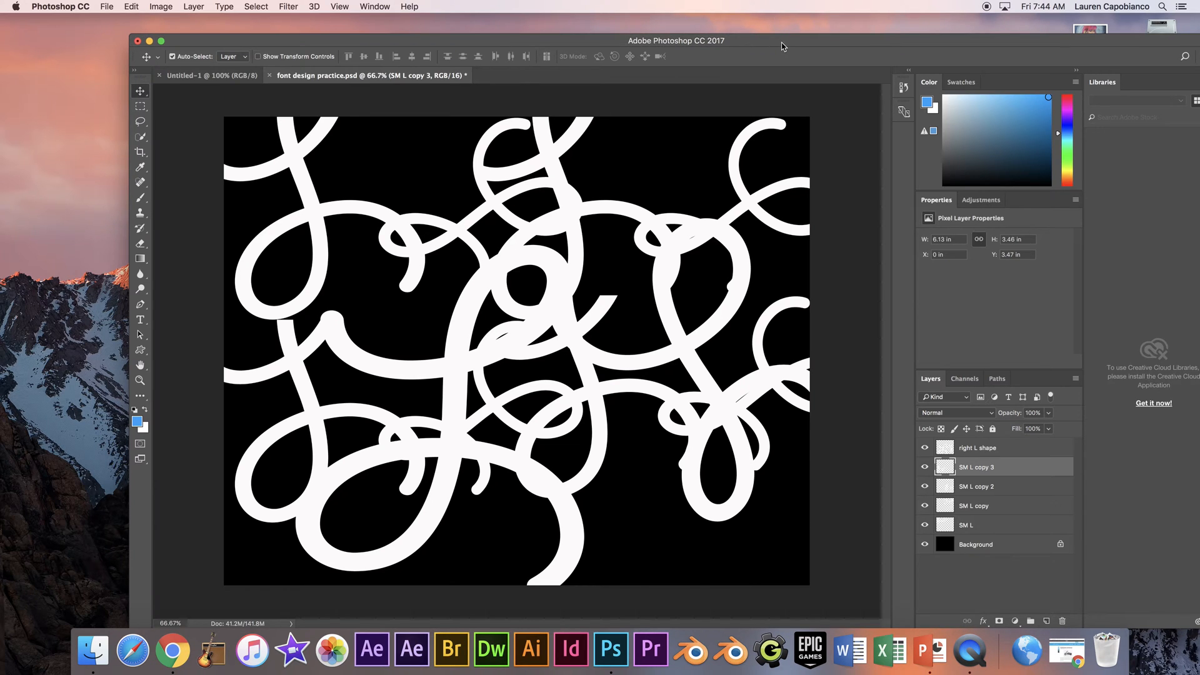
pyautogui.click(977, 646)
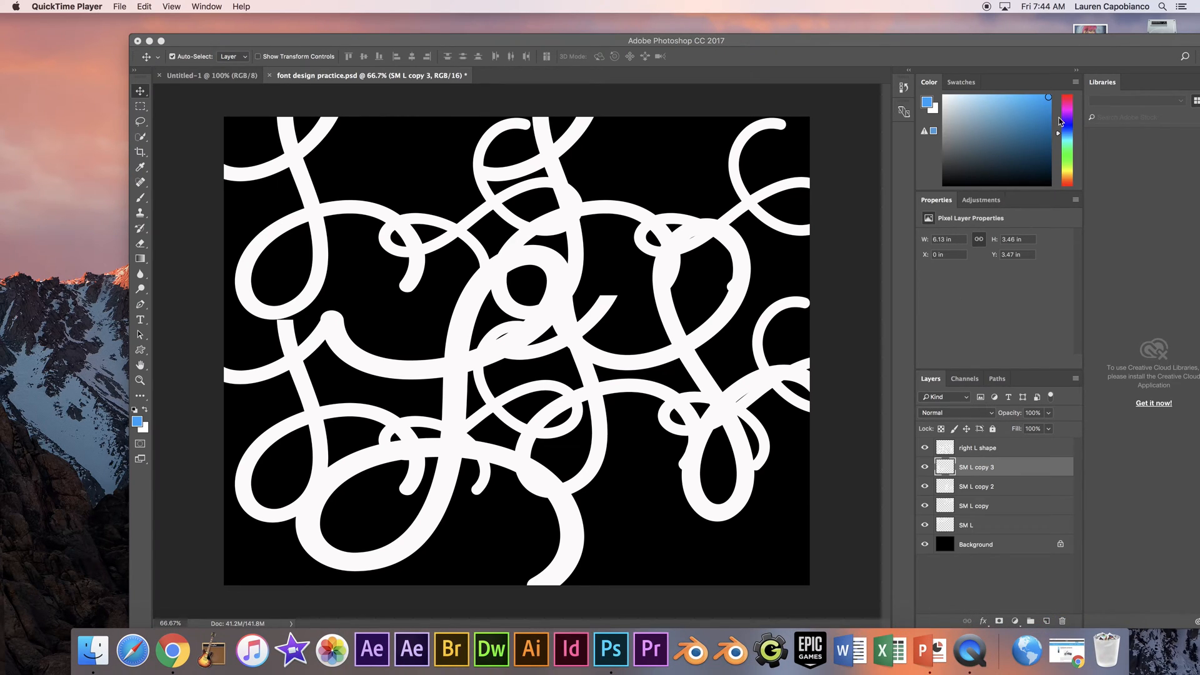
pyautogui.click(1116, 60)
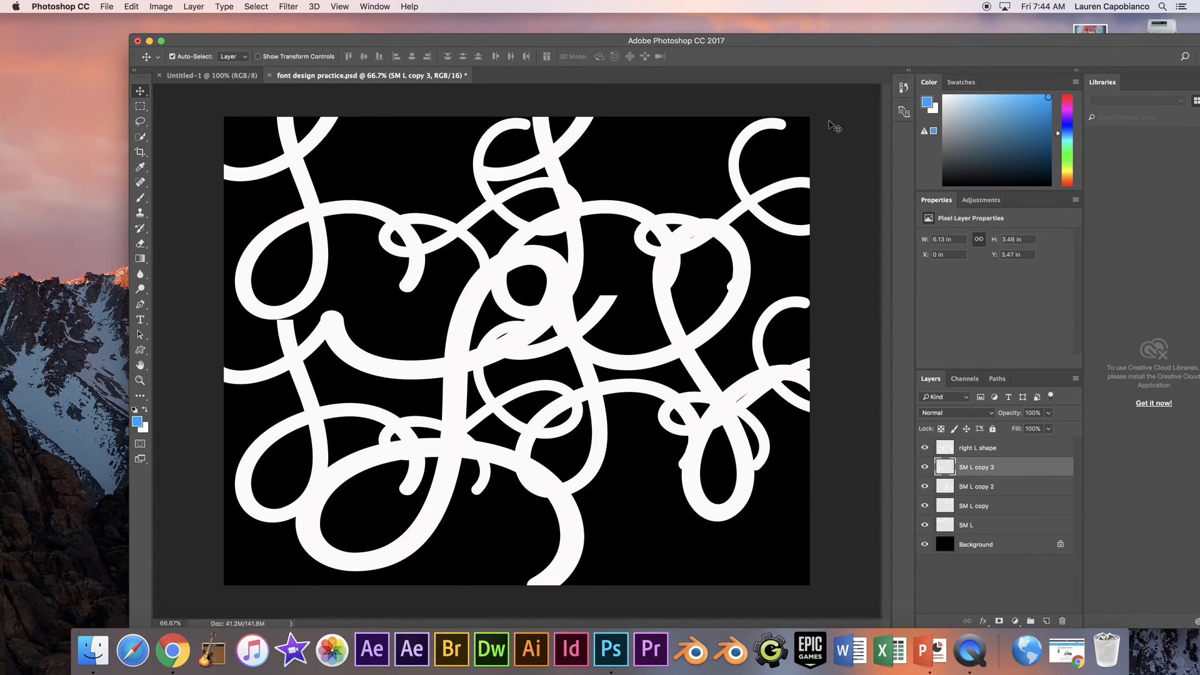
pyautogui.click(971, 650)
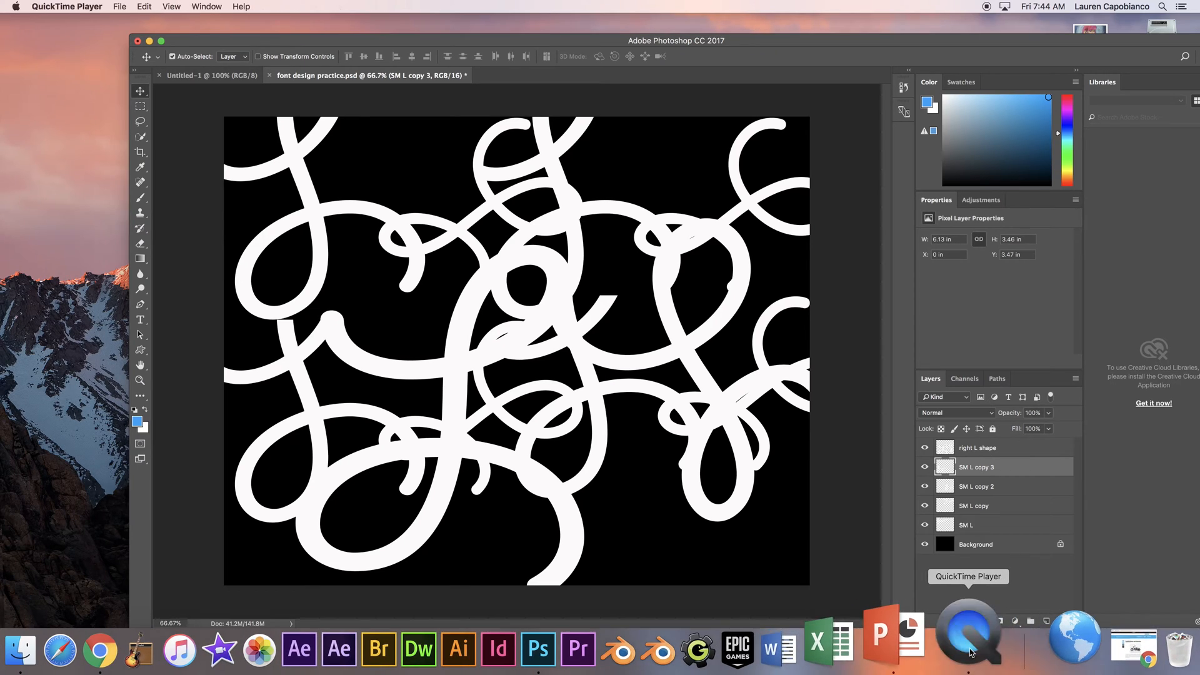
pyautogui.click(118, 9)
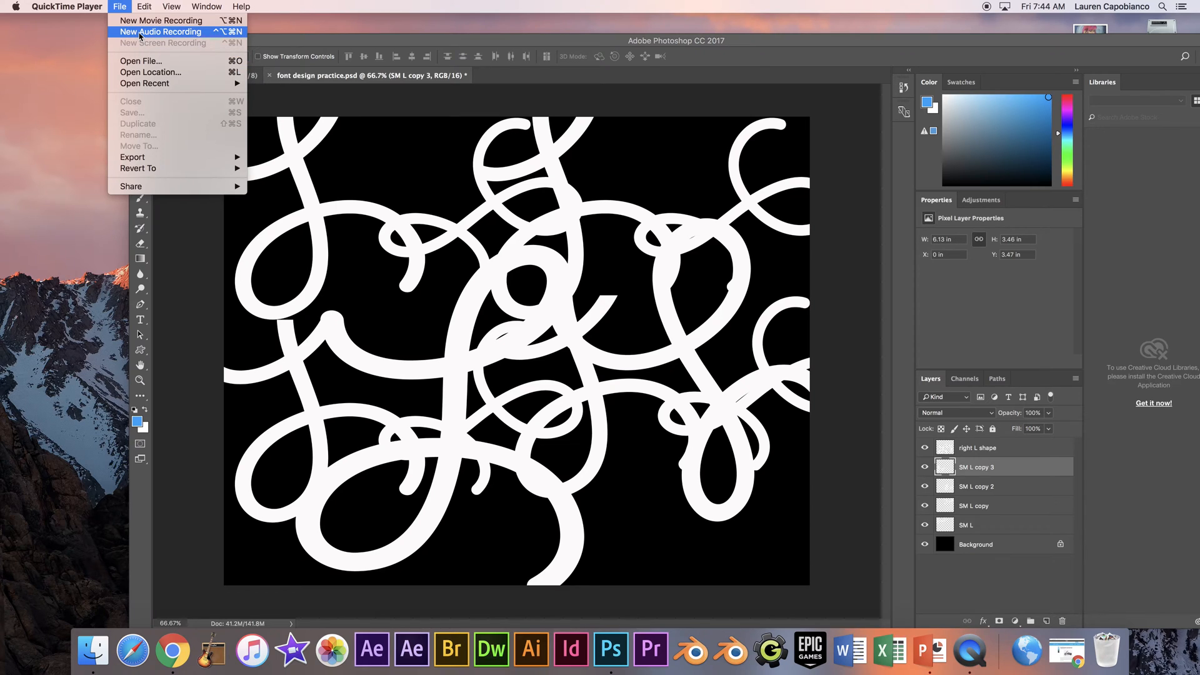
pyautogui.moveTo(66, 7)
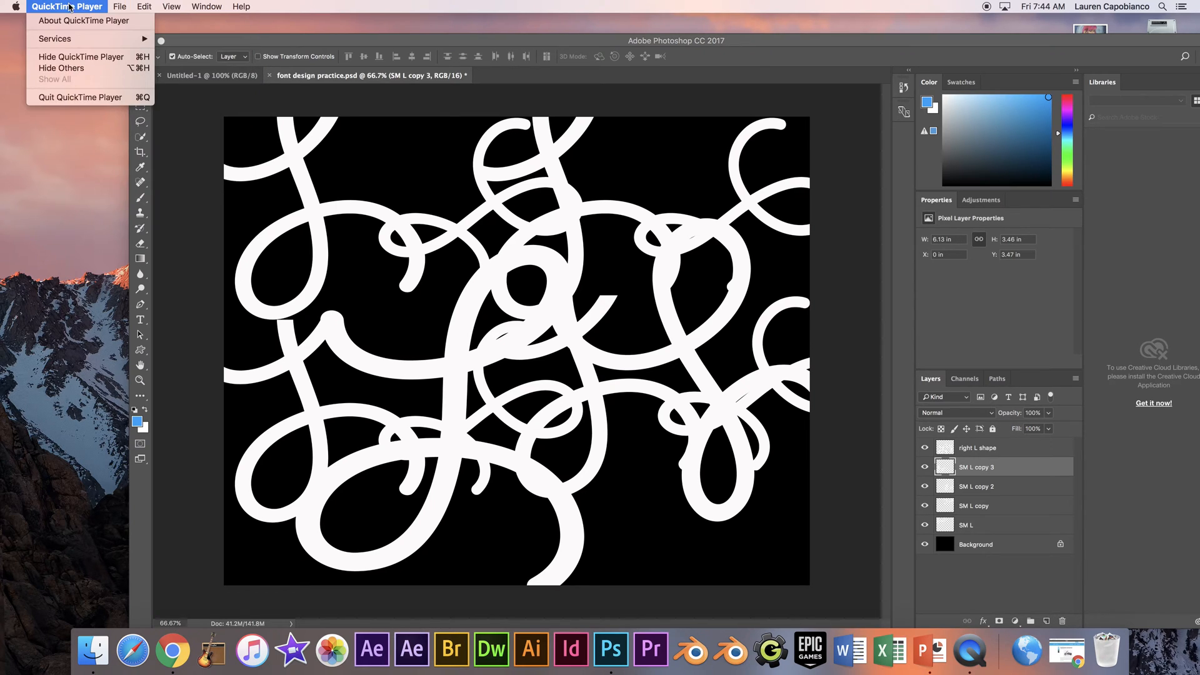
pyautogui.moveTo(73, 45)
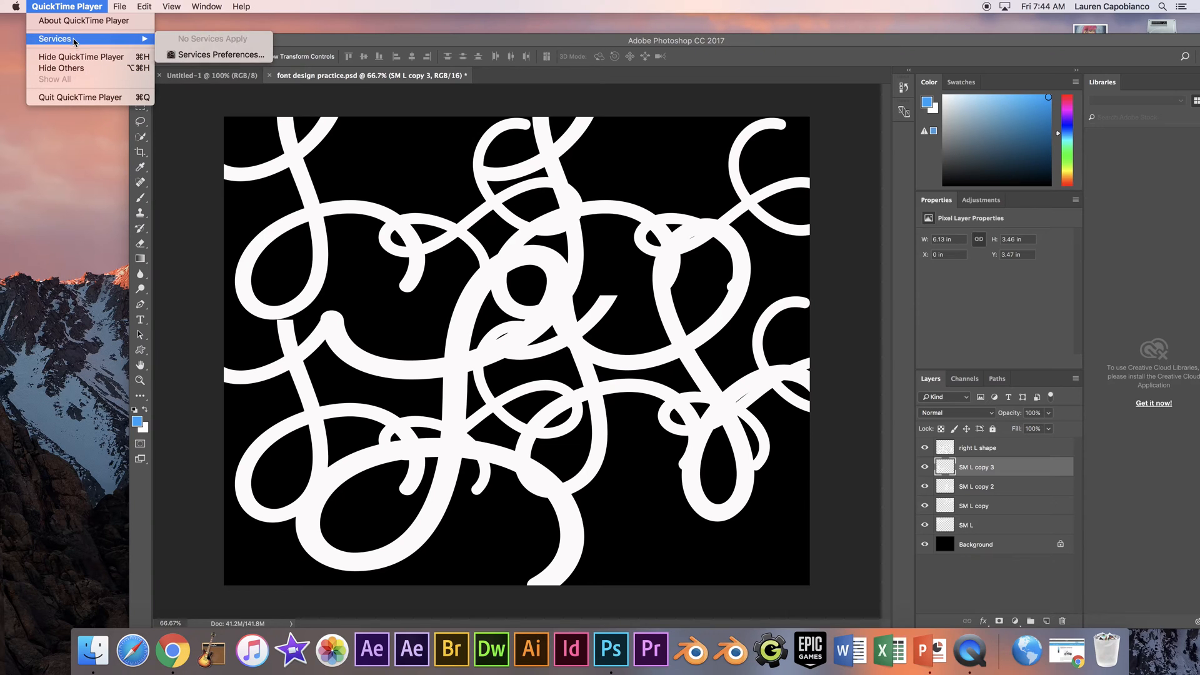
pyautogui.click(84, 98)
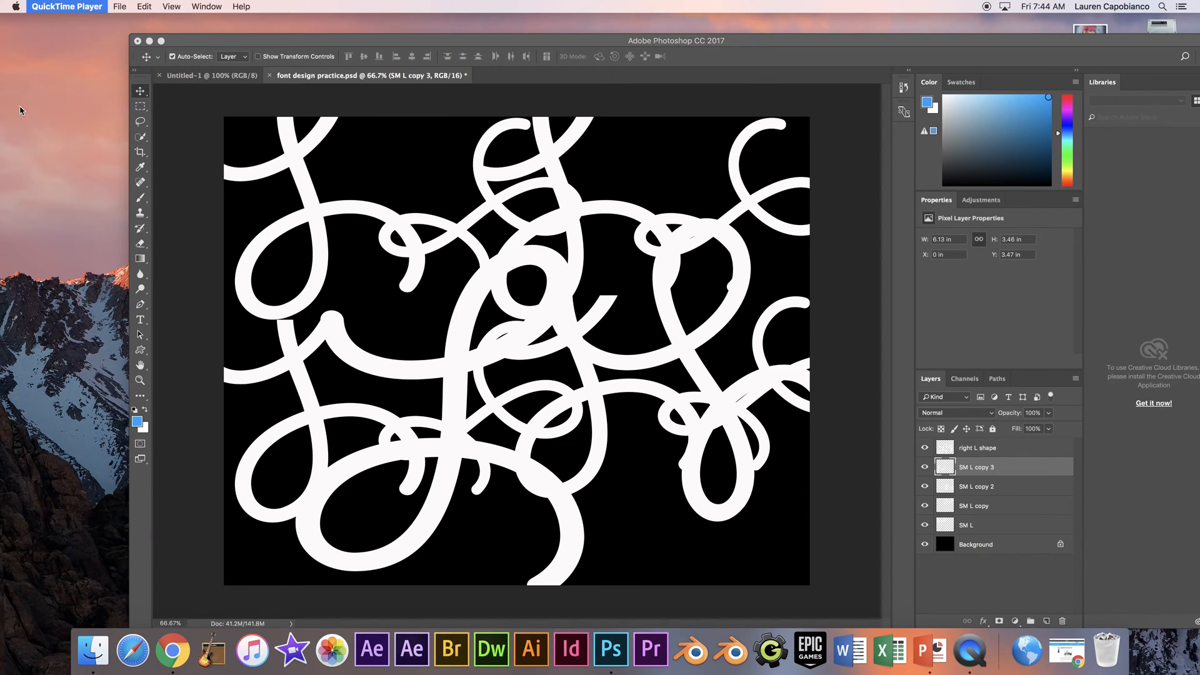